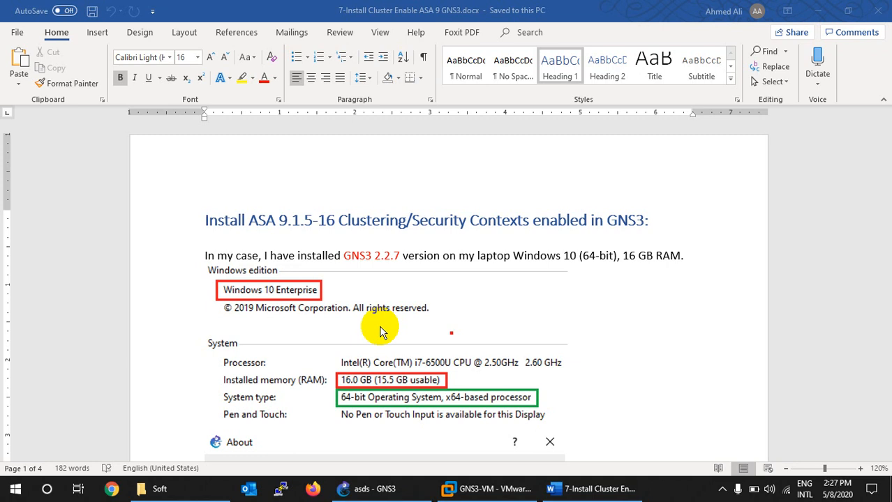
Review the system requirements at the start of the guide and check the GNS3 VM's KVM support in VMware Workstation
{"action": "scroll", "coordinate": [388, 331], "scroll_direction": "down", "scroll_amount": 2}
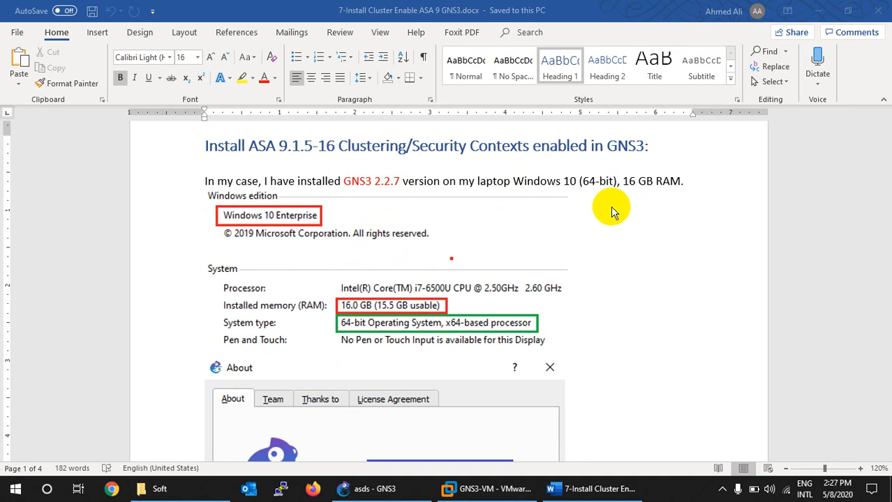
{"action": "scroll", "coordinate": [653, 194], "scroll_direction": "down", "scroll_amount": 4}
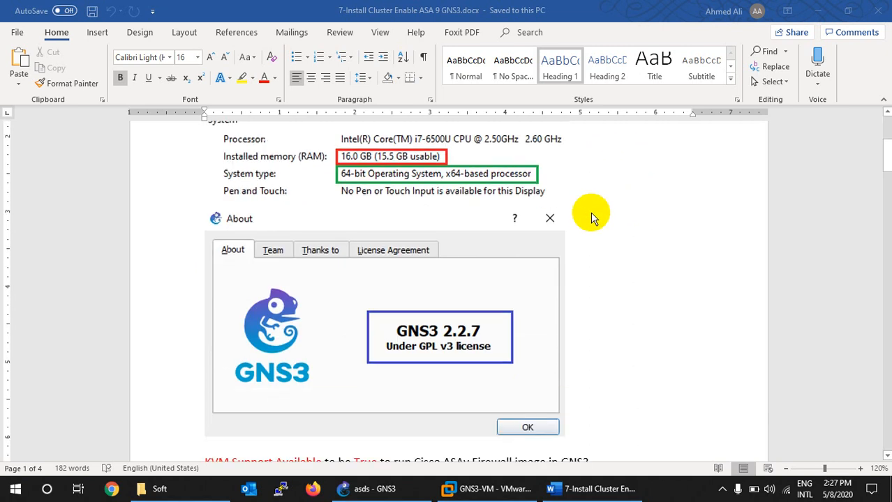
{"action": "left_click", "coordinate": [516, 490]}
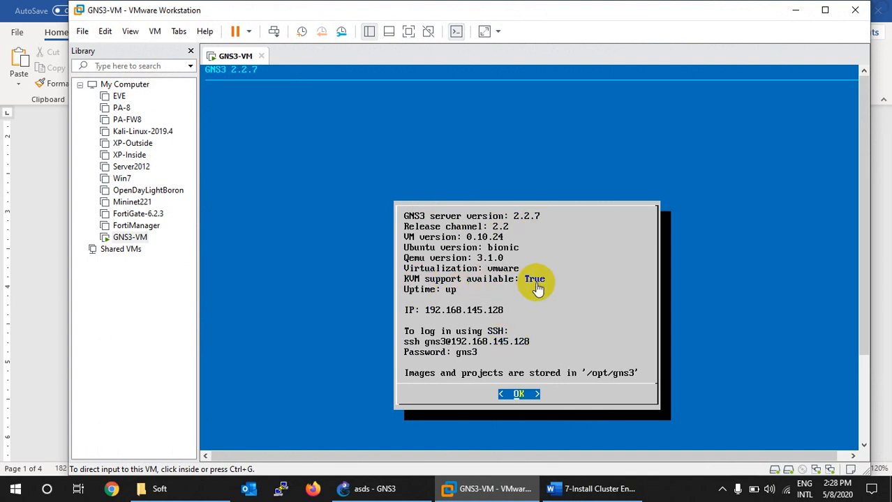
Switch to GNS3 and check the installed version in its About information
{"action": "left_click", "coordinate": [377, 488]}
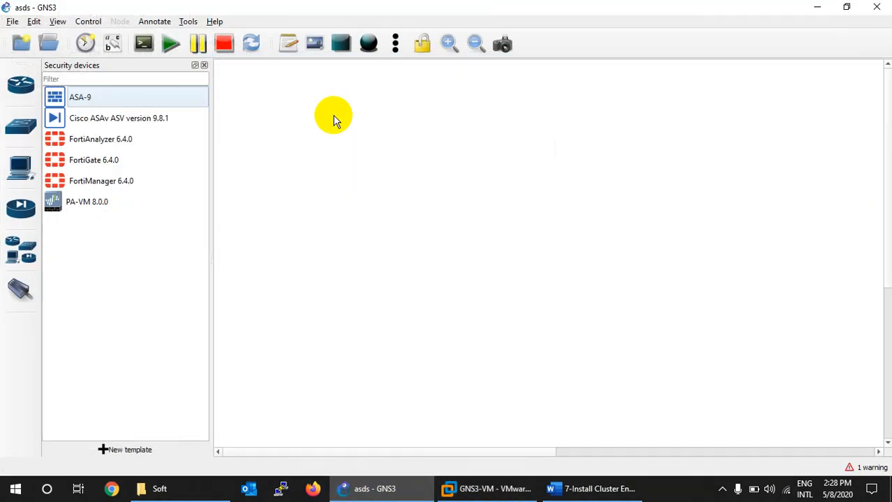
{"action": "left_click", "coordinate": [214, 23]}
{"action": "left_click", "coordinate": [230, 140]}
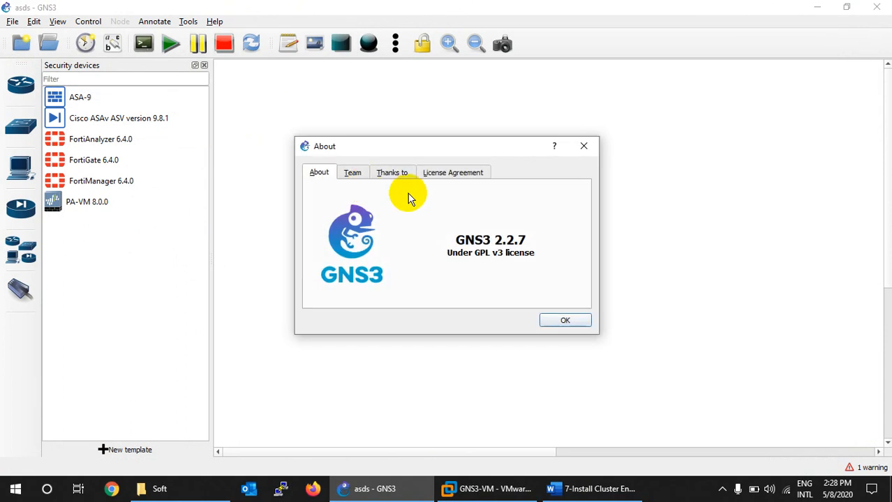
{"action": "left_click", "coordinate": [556, 319]}
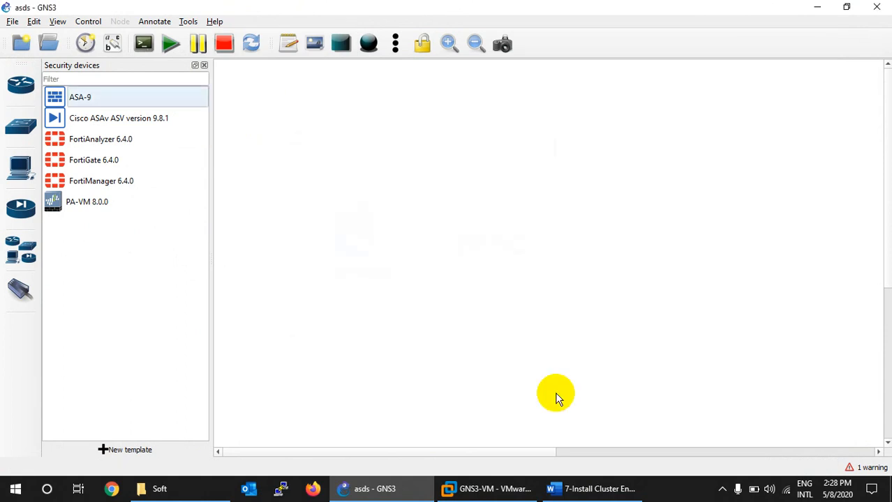
Switch to the Word guide and read its instructions from KVM support through the QEMU template's disk image
{"action": "left_click", "coordinate": [590, 489]}
{"action": "scroll", "coordinate": [399, 241], "scroll_direction": "down", "scroll_amount": 6}
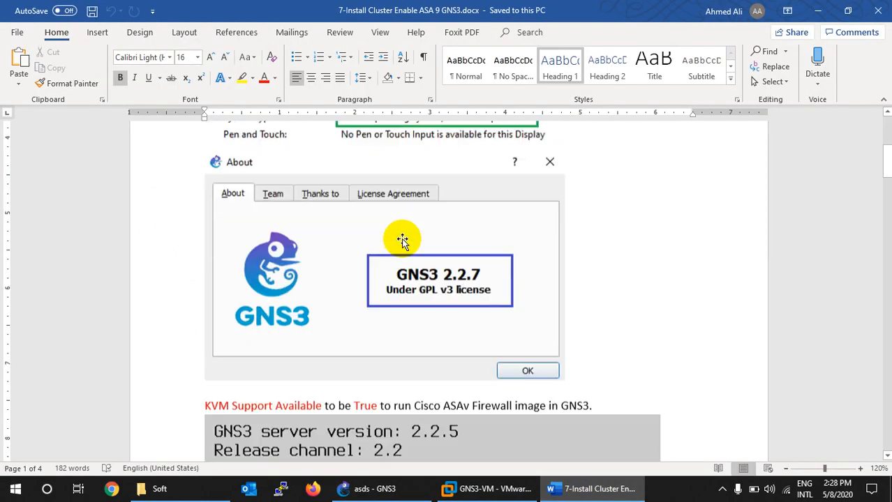
{"action": "scroll", "coordinate": [412, 250], "scroll_direction": "down", "scroll_amount": 1}
{"action": "scroll", "coordinate": [440, 250], "scroll_direction": "down", "scroll_amount": 5}
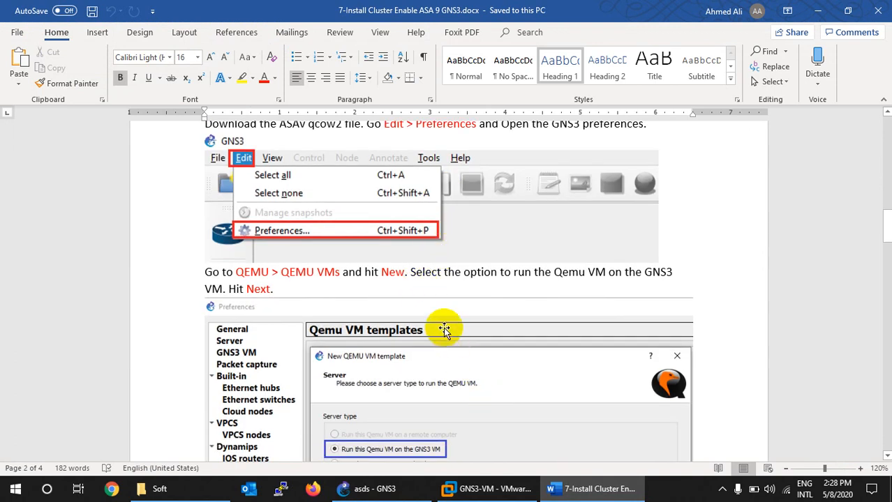
{"action": "scroll", "coordinate": [444, 330], "scroll_direction": "down", "scroll_amount": 3}
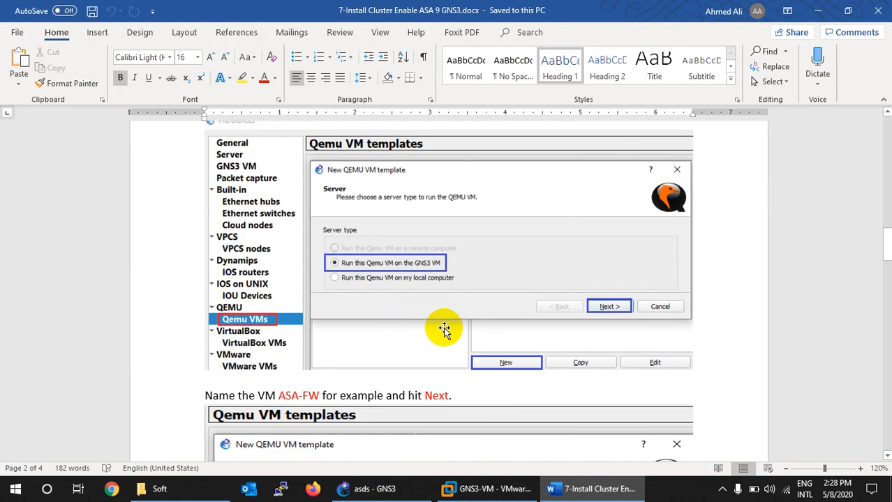
{"action": "scroll", "coordinate": [440, 315], "scroll_direction": "down", "scroll_amount": 8}
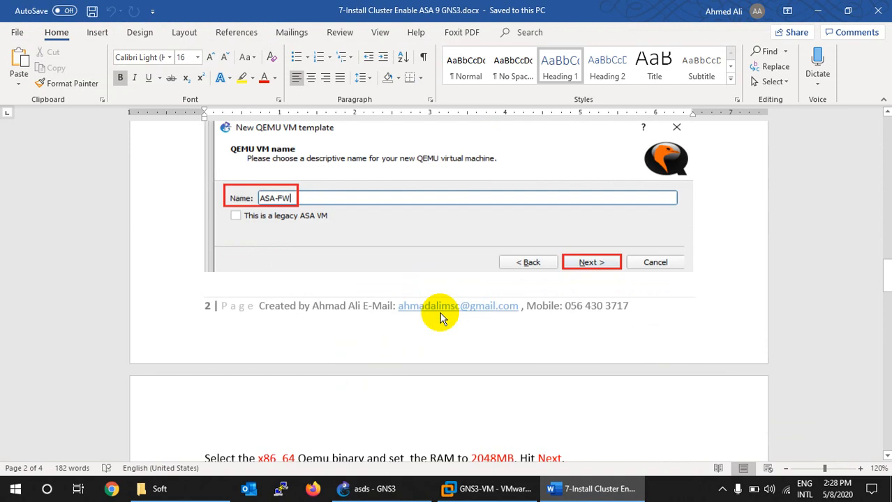
{"action": "scroll", "coordinate": [440, 312], "scroll_direction": "down", "scroll_amount": 7}
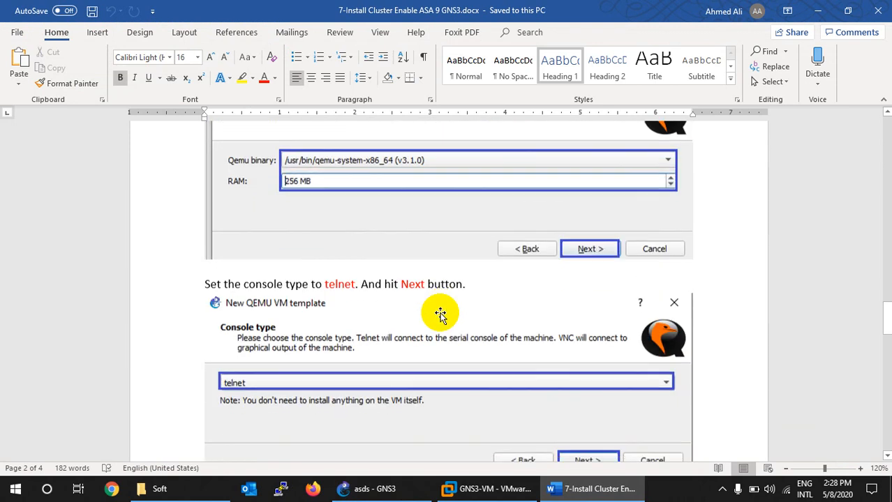
{"action": "scroll", "coordinate": [439, 312], "scroll_direction": "down", "scroll_amount": 5}
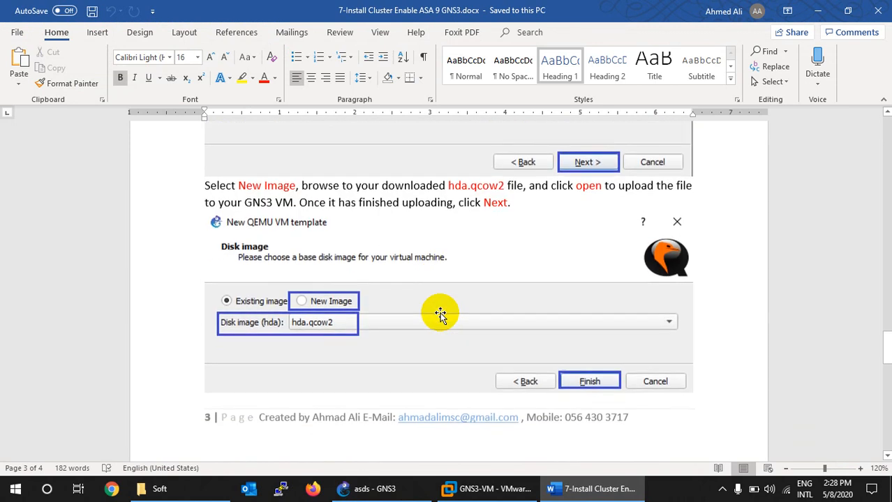
In GNS3, start a new QEMU VM template and set it to run on the GNS3 VM
{"action": "left_click", "coordinate": [552, 490]}
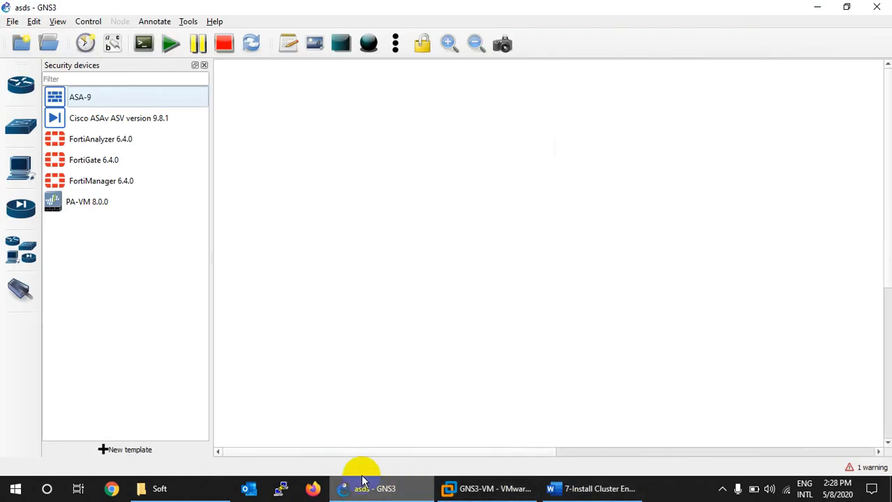
{"action": "left_click", "coordinate": [31, 21]}
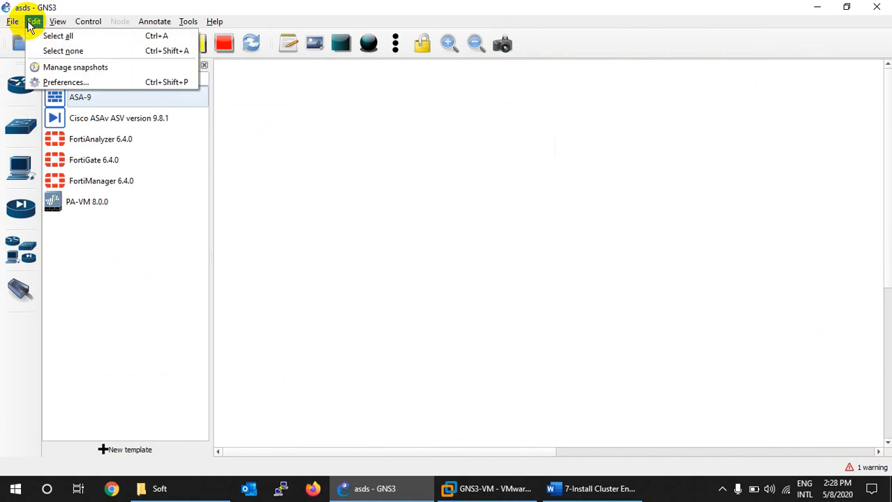
{"action": "left_click", "coordinate": [49, 83]}
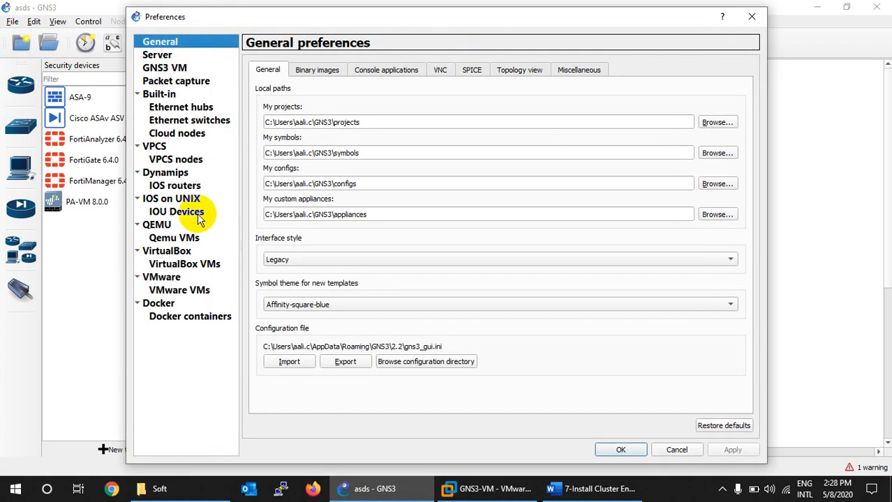
{"action": "left_click", "coordinate": [173, 238]}
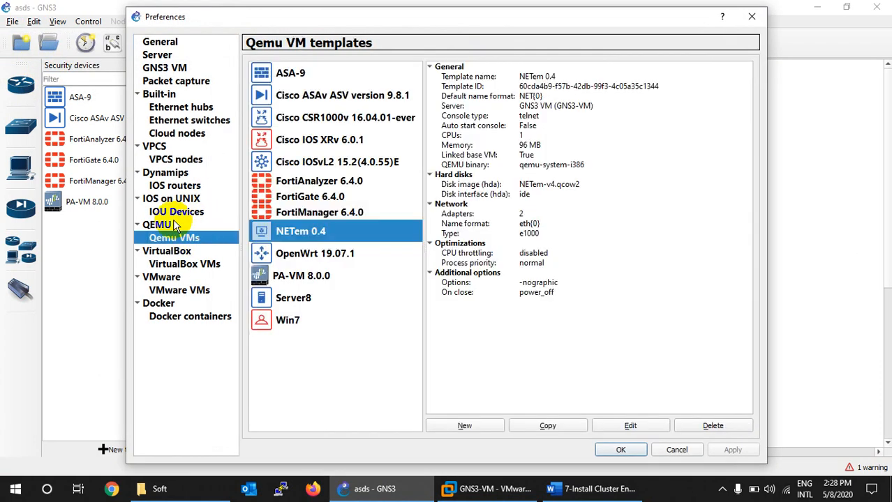
{"action": "left_click", "coordinate": [465, 426]}
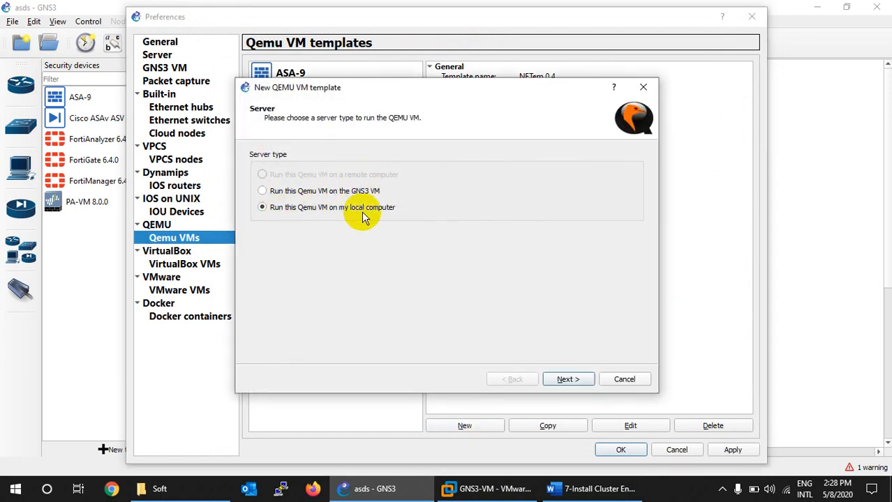
{"action": "left_click", "coordinate": [307, 193]}
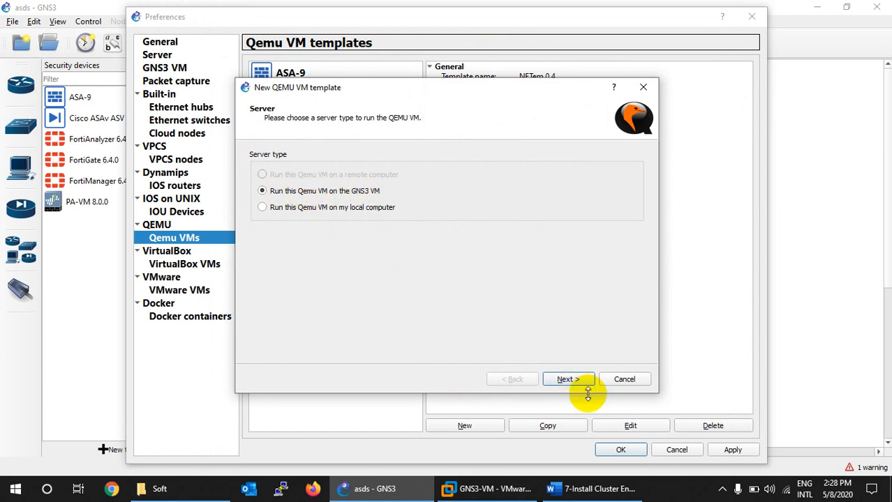
{"action": "left_click", "coordinate": [567, 377]}
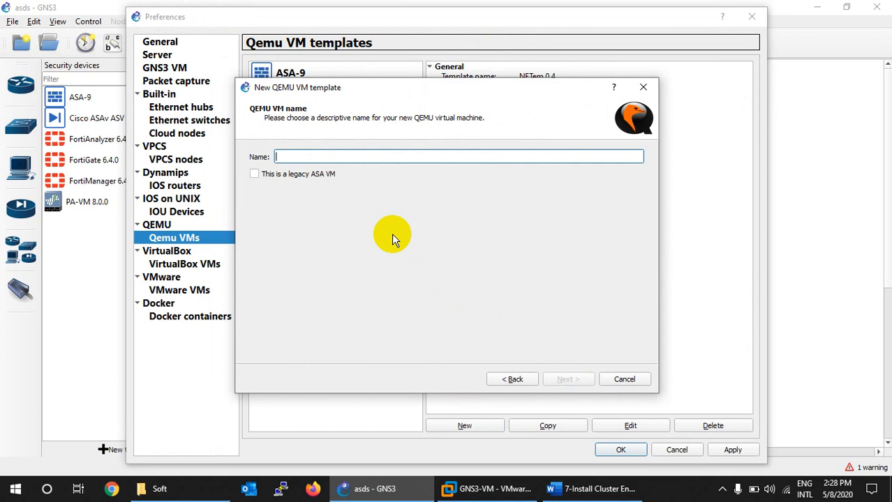
Name the new QEMU template ASA-Cluster-Enable
{"action": "type", "text": "ASA-C"}
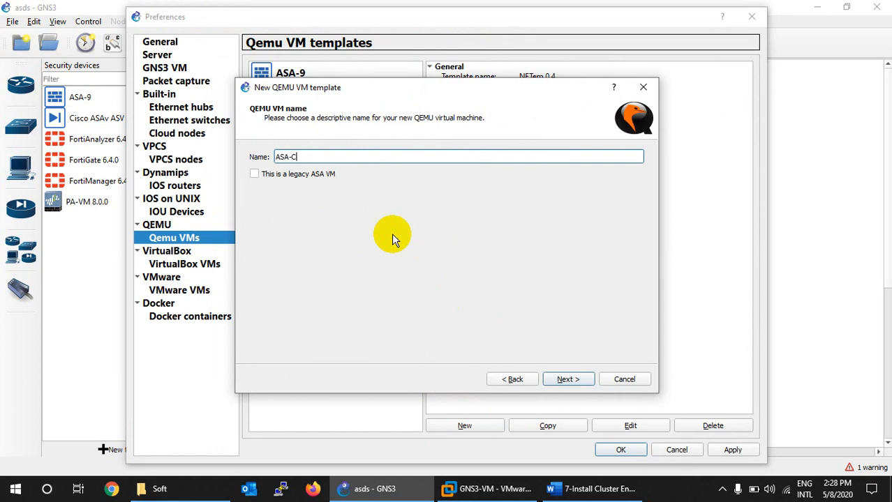
{"action": "type", "text": "luster-Enable"}
{"action": "left_click", "coordinate": [568, 379]}
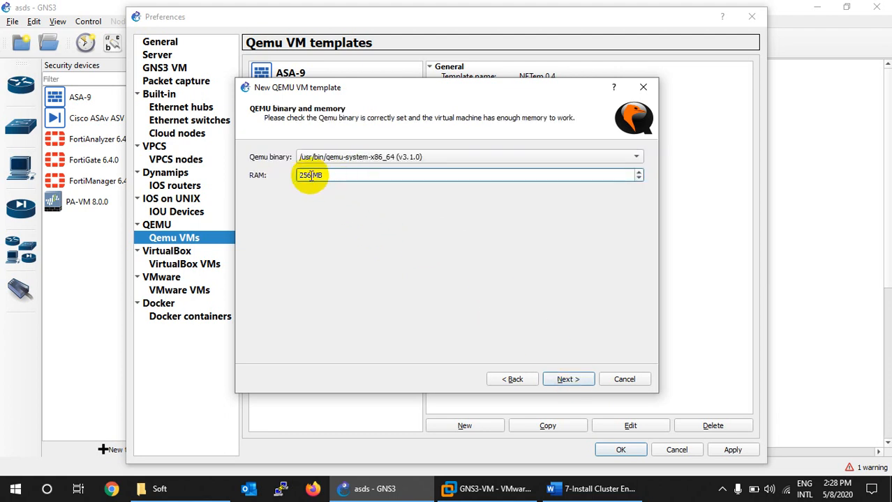
Set the new template's RAM to 4096 MB
{"action": "left_click_drag", "start_coordinate": [311, 175], "coordinate": [284, 176]}
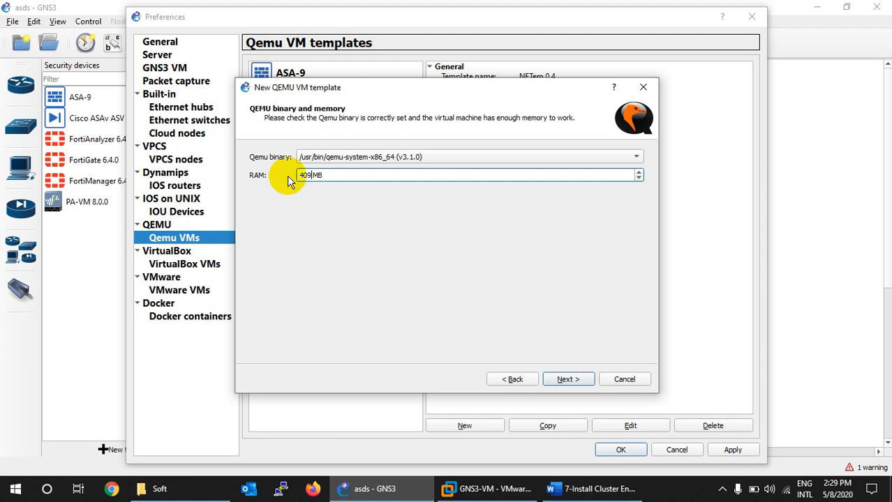
{"action": "type", "text": "4096"}
Check the RAM instruction in the Word guide, set the template's RAM to 2048 MB and accept telnet as the console type
{"action": "left_click", "coordinate": [580, 488]}
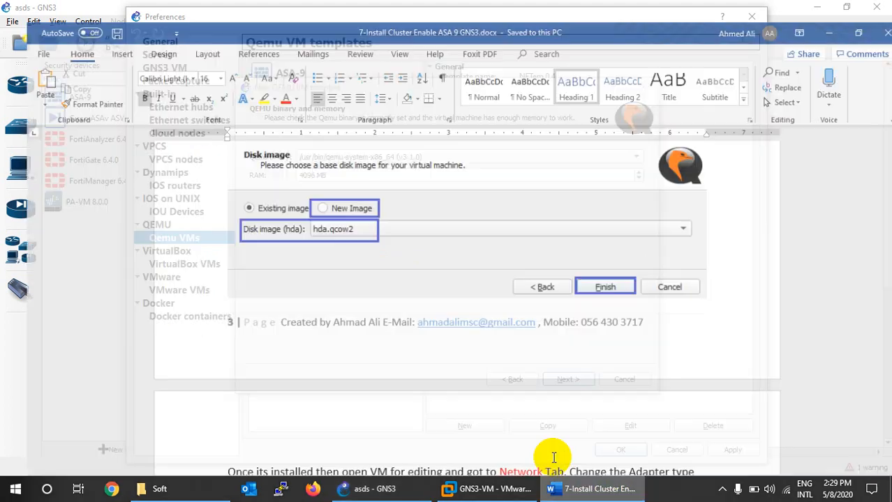
{"action": "scroll", "coordinate": [384, 332], "scroll_direction": "down", "scroll_amount": 5}
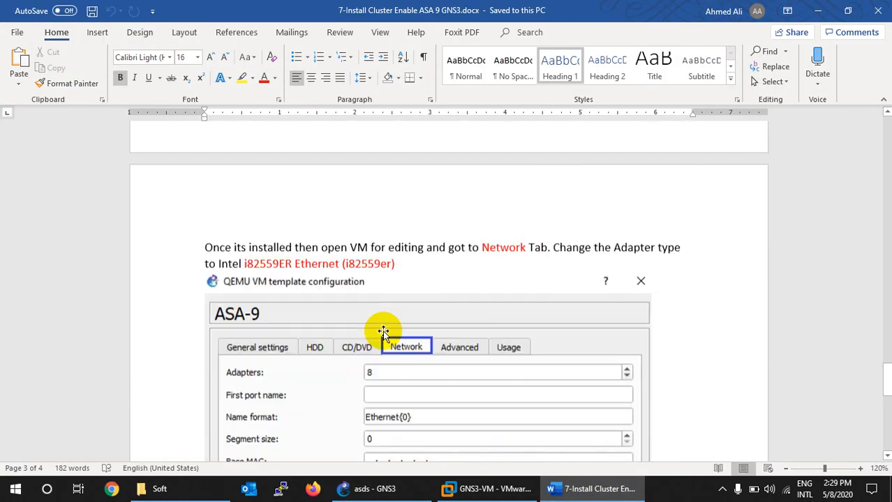
{"action": "scroll", "coordinate": [383, 332], "scroll_direction": "up", "scroll_amount": 10}
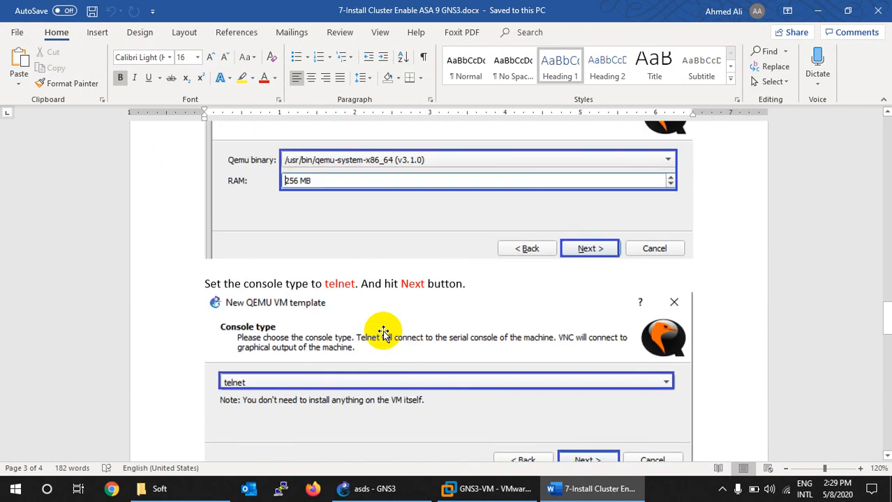
{"action": "scroll", "coordinate": [383, 333], "scroll_direction": "up", "scroll_amount": 2}
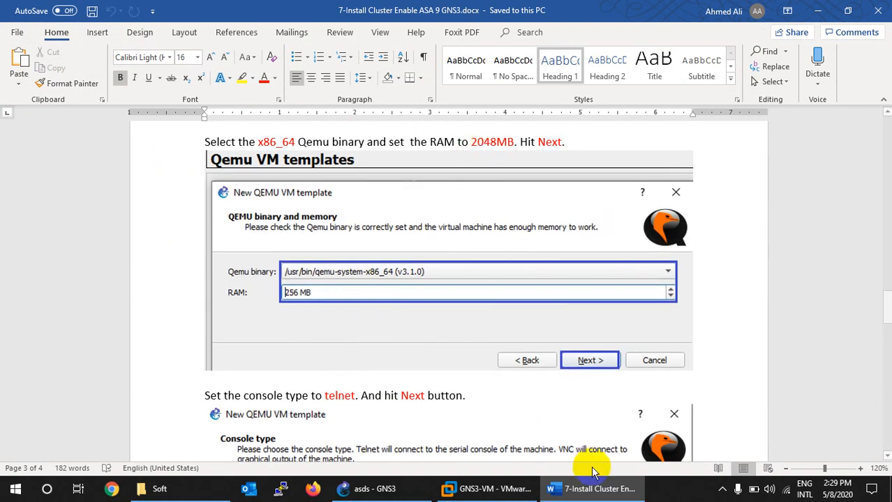
{"action": "left_click", "coordinate": [592, 489]}
{"action": "key", "text": "BackSpace"}
{"action": "key", "text": "BackSpace"}
{"action": "key", "text": "BackSpace"}
{"action": "key", "text": "BackSpace"}
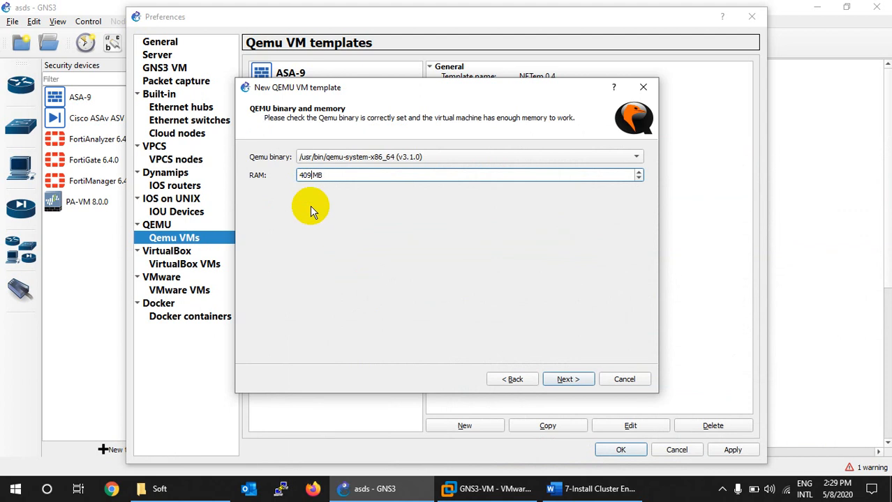
{"action": "type", "text": "2048"}
{"action": "left_click", "coordinate": [565, 383]}
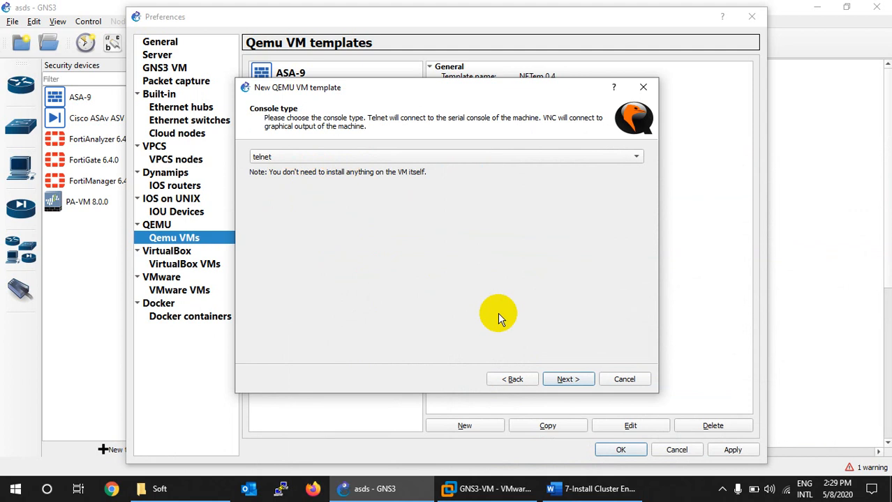
{"action": "left_click", "coordinate": [561, 381]}
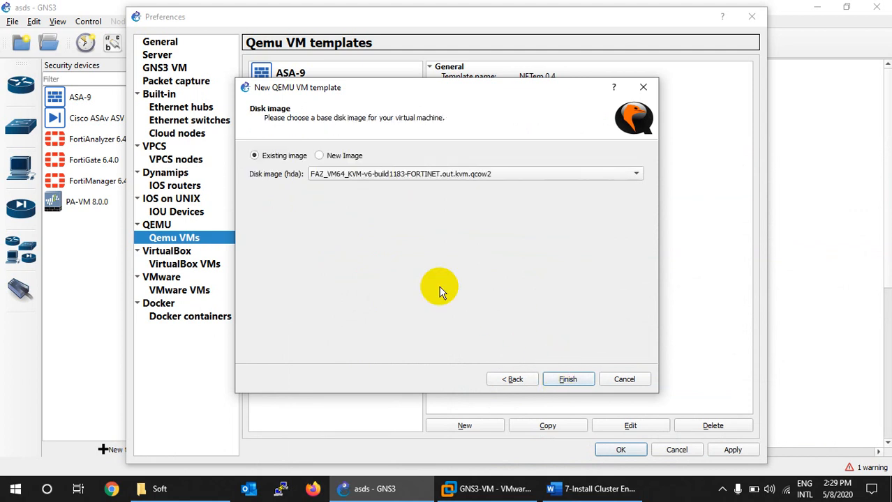
Choose the existing image hda.qcow2 as the template's disk image
{"action": "left_click", "coordinate": [320, 156]}
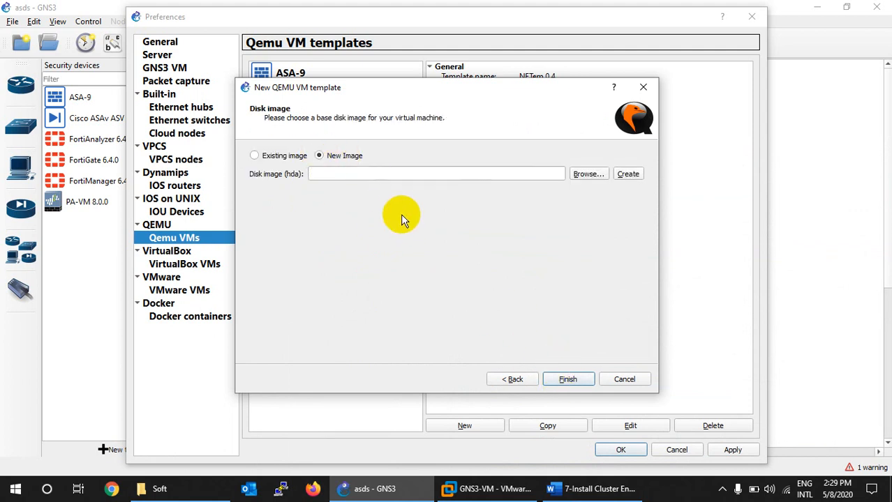
{"action": "left_click", "coordinate": [277, 157]}
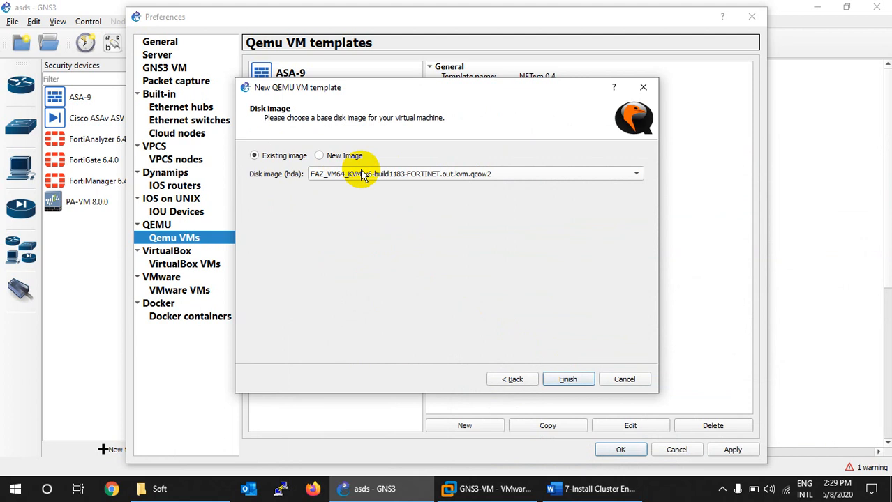
{"action": "left_click", "coordinate": [415, 175]}
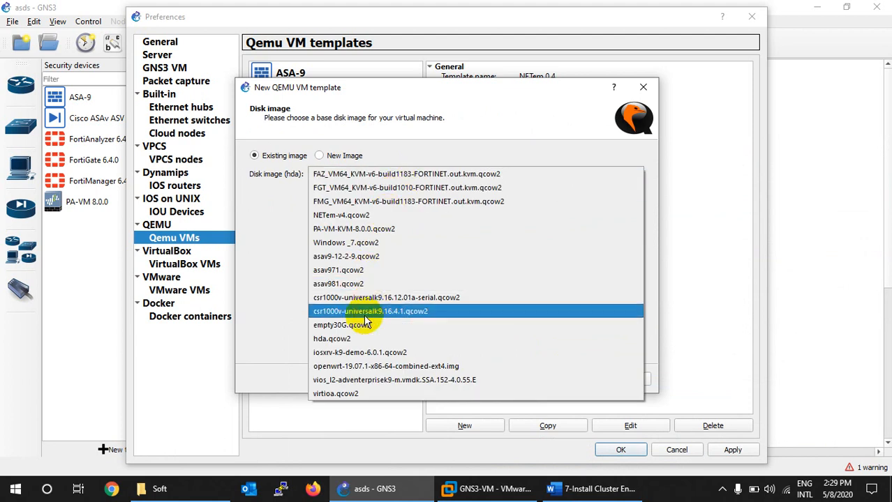
{"action": "left_click", "coordinate": [349, 339]}
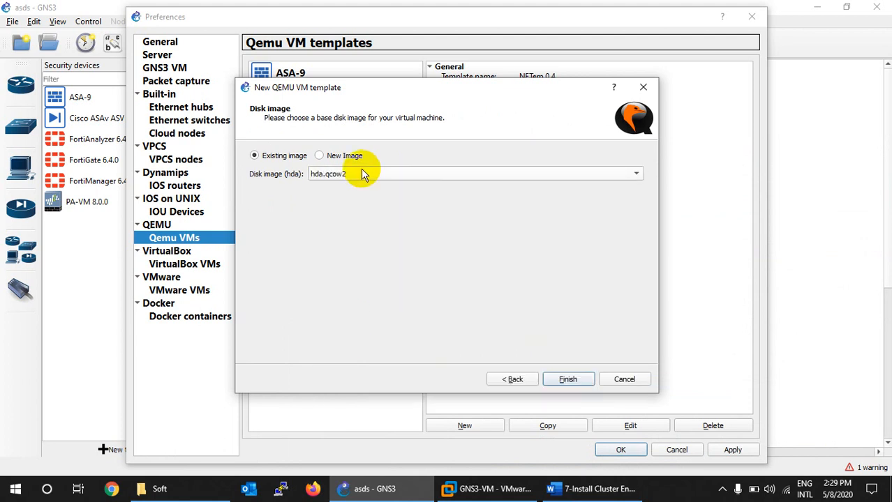
Try a new disk image instead, browsing to the ASA with clustering-915-16-Clustering_Security_Contexts_Enabled folder inside D:\Soft
{"action": "left_click", "coordinate": [352, 156]}
{"action": "left_click", "coordinate": [587, 174]}
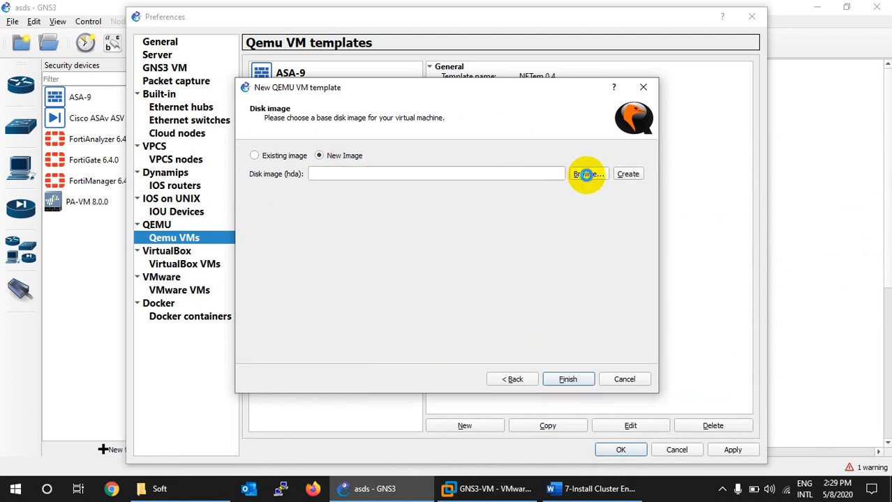
{"action": "scroll", "coordinate": [302, 303], "scroll_direction": "down", "scroll_amount": 2}
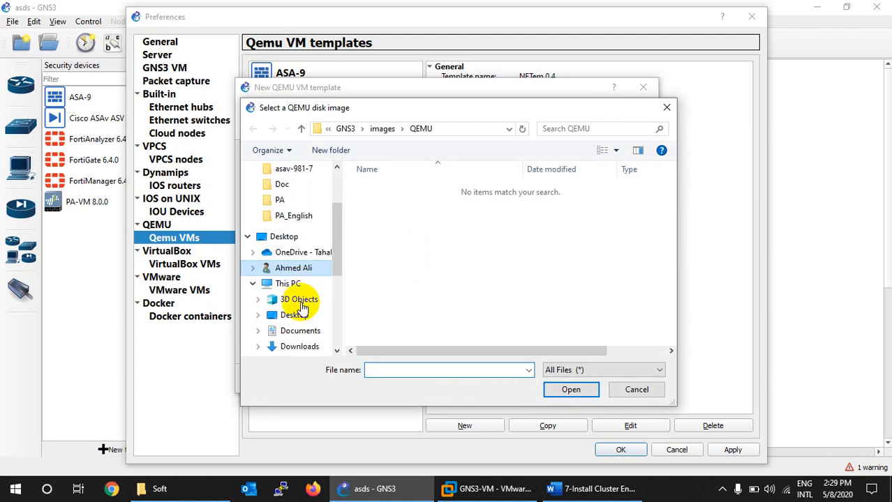
{"action": "scroll", "coordinate": [289, 262], "scroll_direction": "down", "scroll_amount": 1}
{"action": "scroll", "coordinate": [290, 265], "scroll_direction": "down", "scroll_amount": 2}
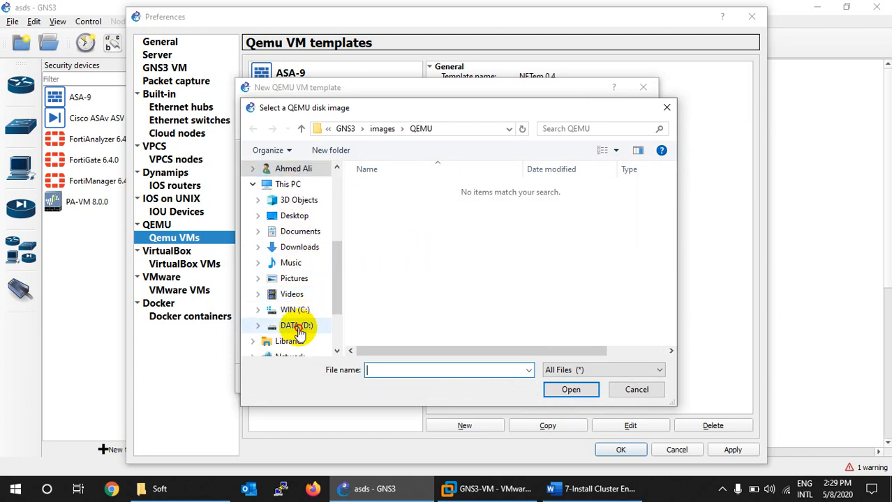
{"action": "left_click", "coordinate": [296, 326]}
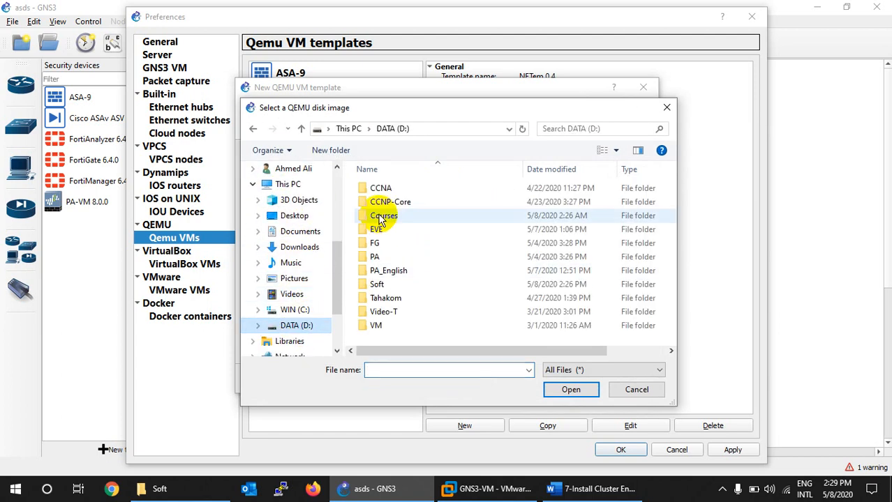
{"action": "double_click", "coordinate": [380, 284]}
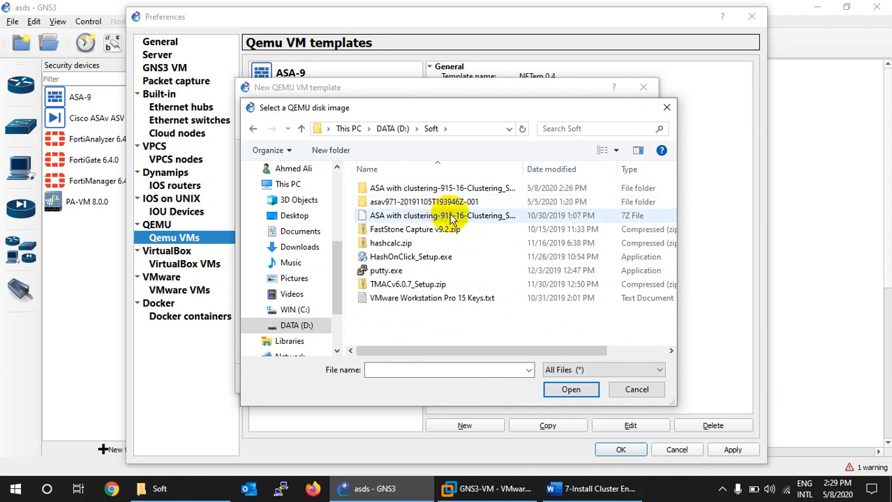
{"action": "double_click", "coordinate": [460, 188]}
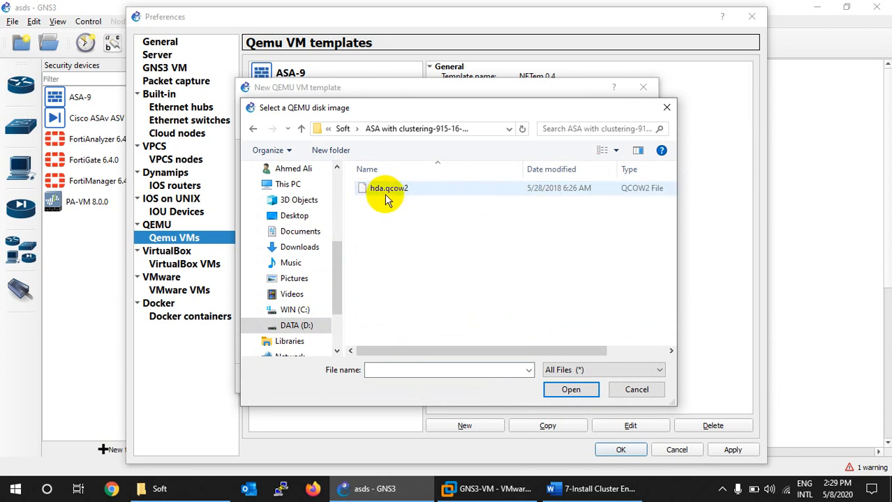
Copy the name of the ASA with clustering 7z archive from the Soft folder and search Google for it in Firefox
{"action": "left_click", "coordinate": [180, 487]}
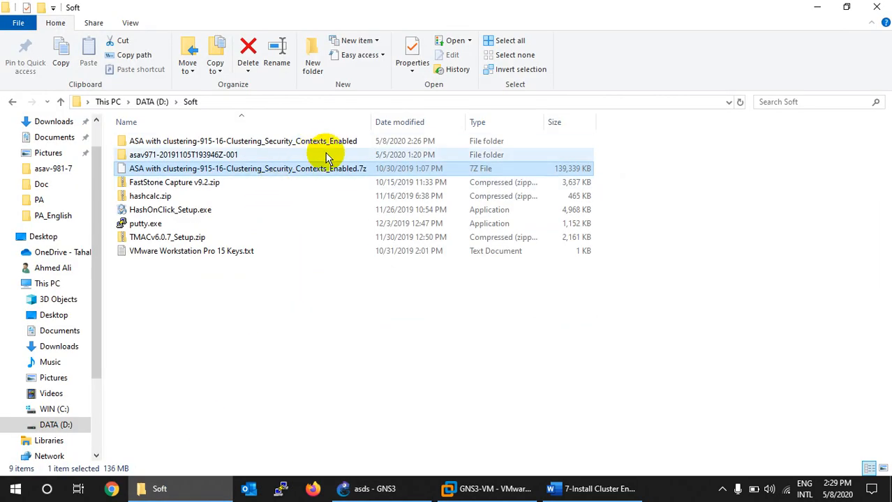
{"action": "left_click", "coordinate": [319, 171]}
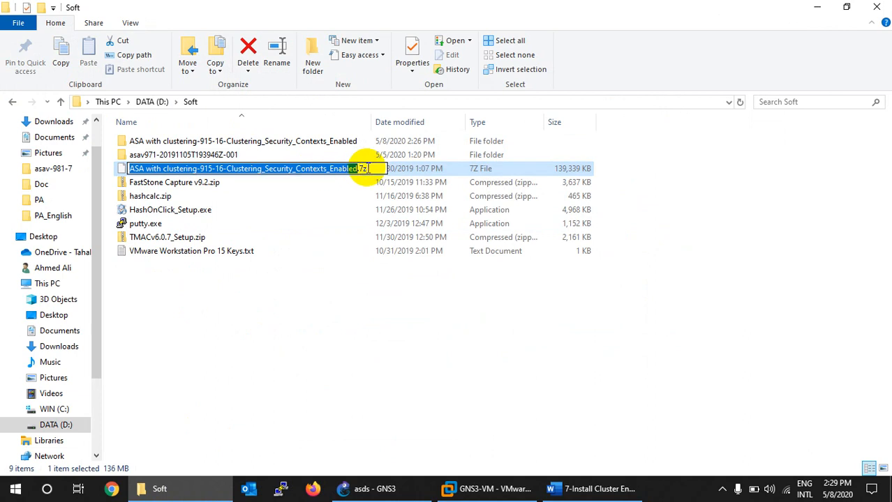
{"action": "left_click_drag", "start_coordinate": [370, 169], "coordinate": [119, 169]}
{"action": "key", "text": "ctrl+c"}
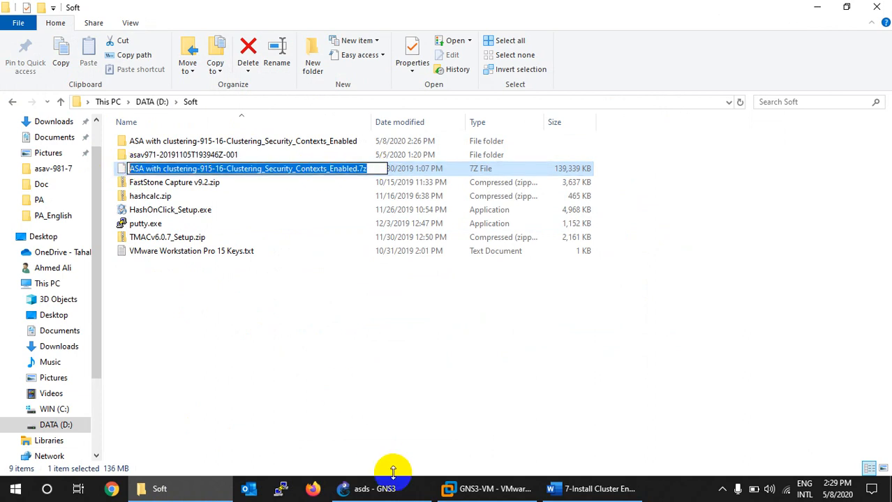
{"action": "left_click", "coordinate": [313, 488]}
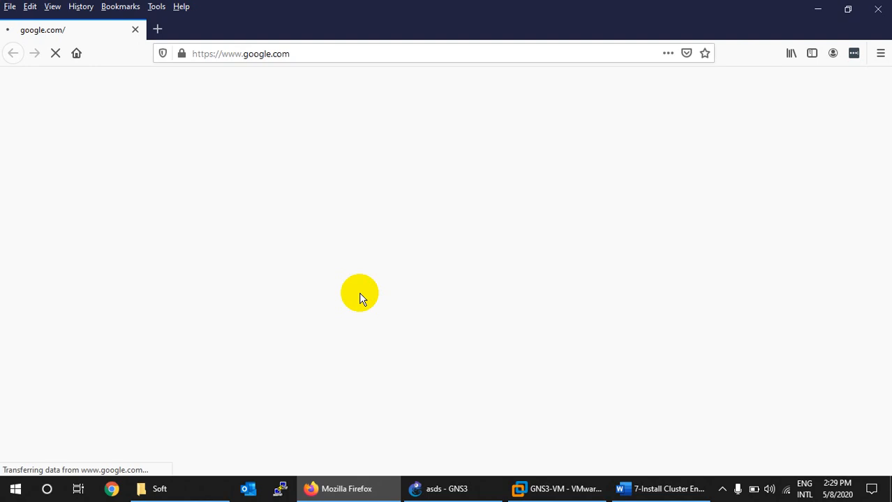
{"action": "key", "text": "ctrl+v"}
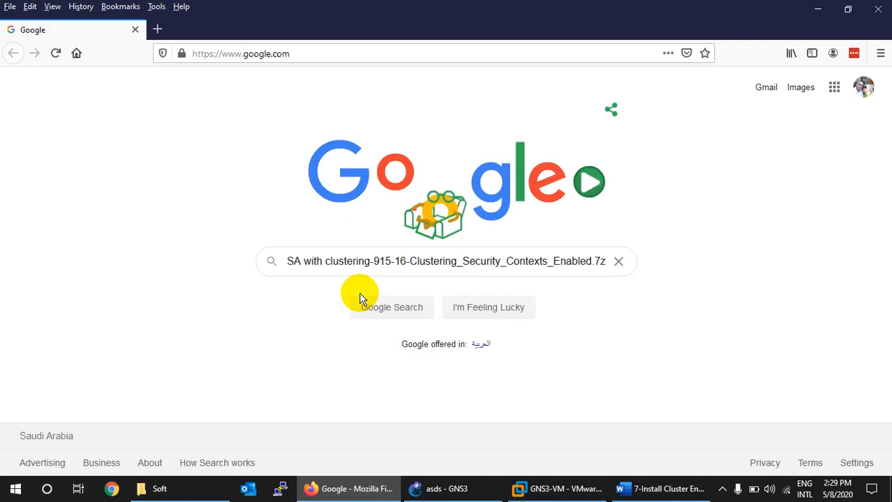
{"action": "key", "text": "Return"}
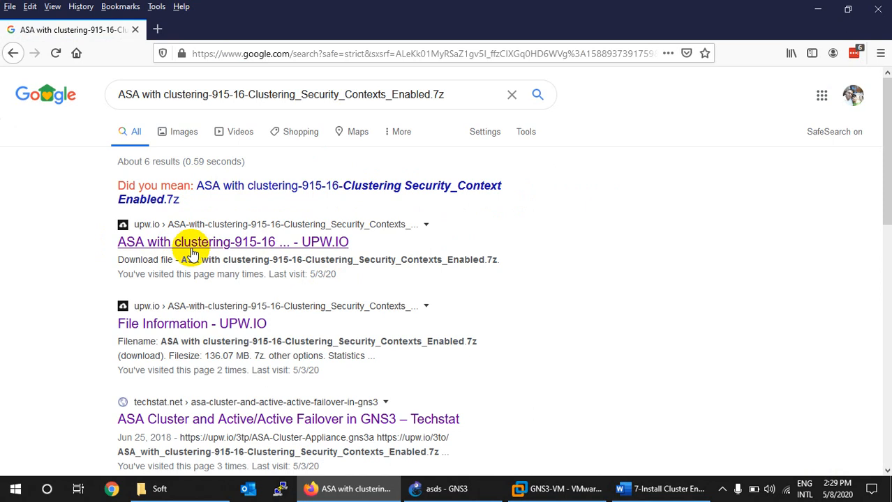
{"action": "left_click", "coordinate": [247, 250]}
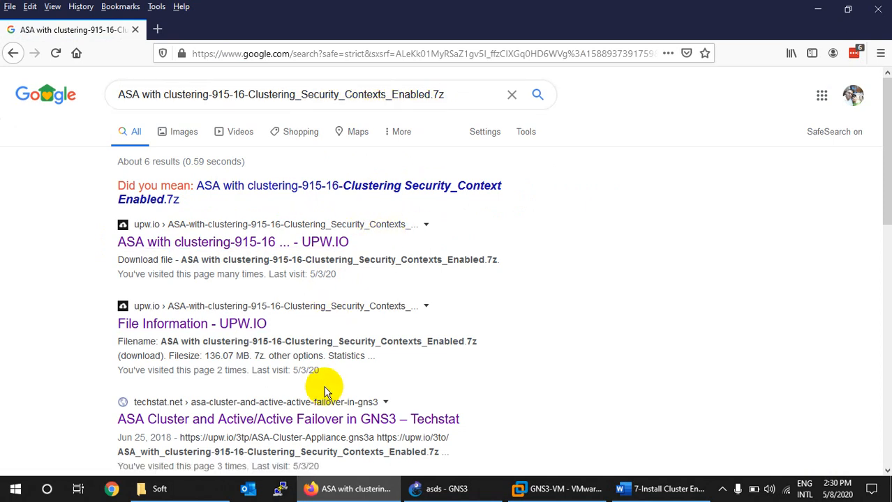
Return to File Explorer and locate hda.qcow2 inside the extracted ASA with clustering-915-16-Clustering_Security_Contexts_Enabled folder
{"action": "left_click", "coordinate": [357, 492]}
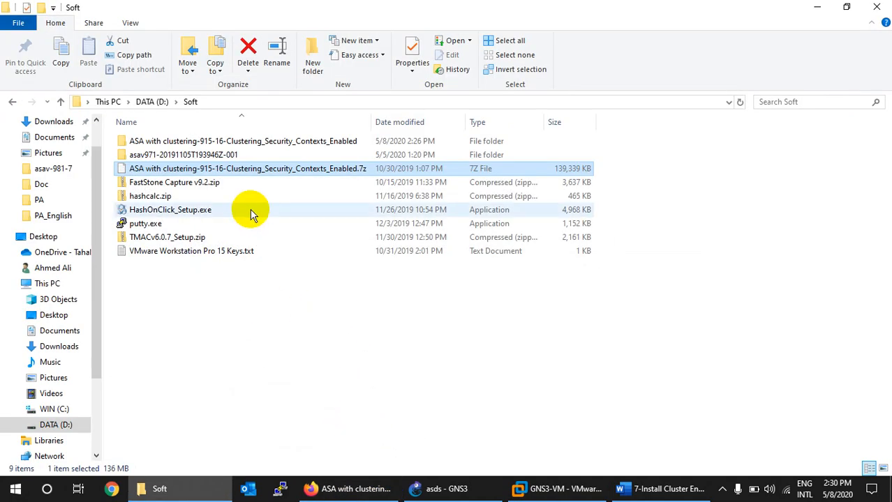
{"action": "double_click", "coordinate": [217, 142]}
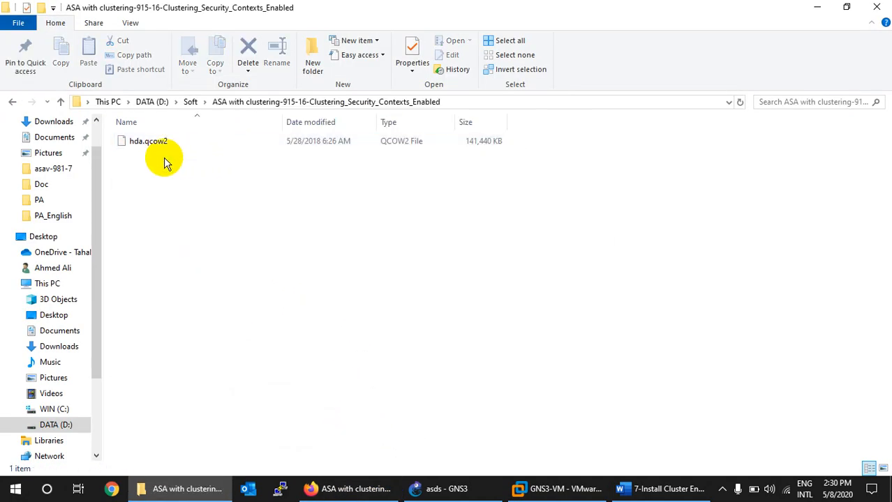
{"action": "left_click", "coordinate": [141, 145]}
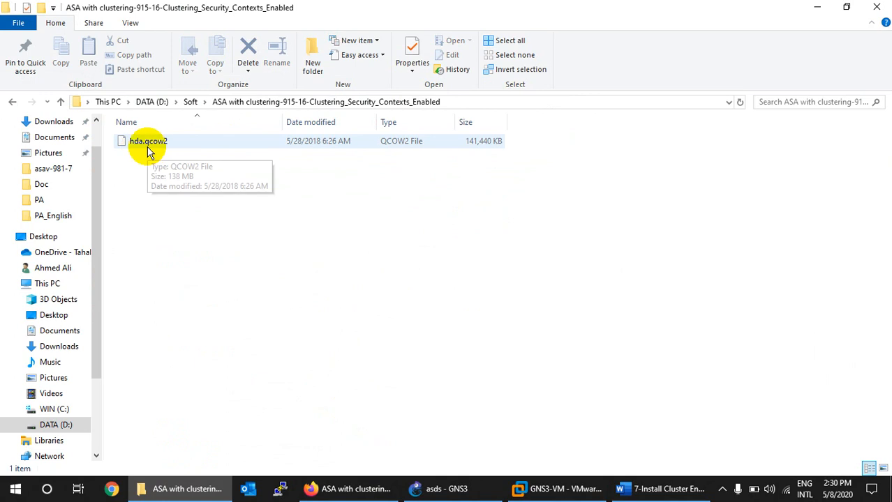
Back in GNS3, cancel the file browsing, use the existing image hda.qcow2 and finish creating the template
{"action": "left_click", "coordinate": [436, 488]}
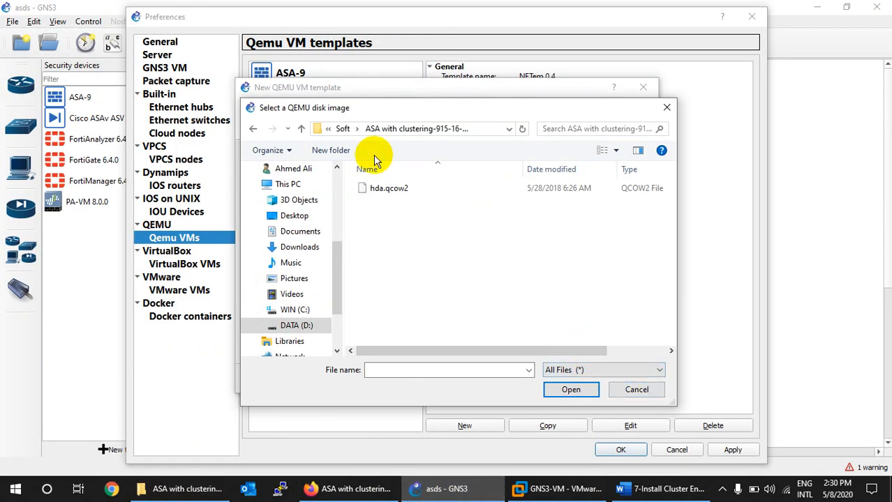
{"action": "left_click", "coordinate": [635, 392]}
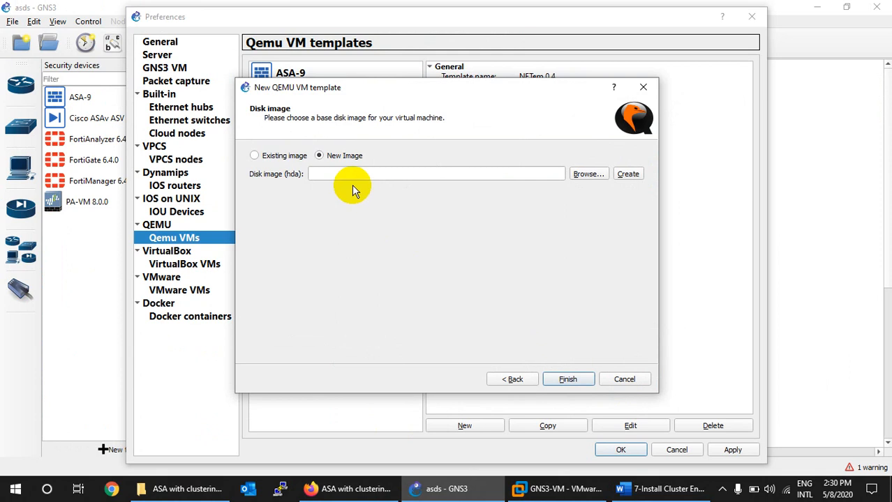
{"action": "left_click", "coordinate": [283, 157]}
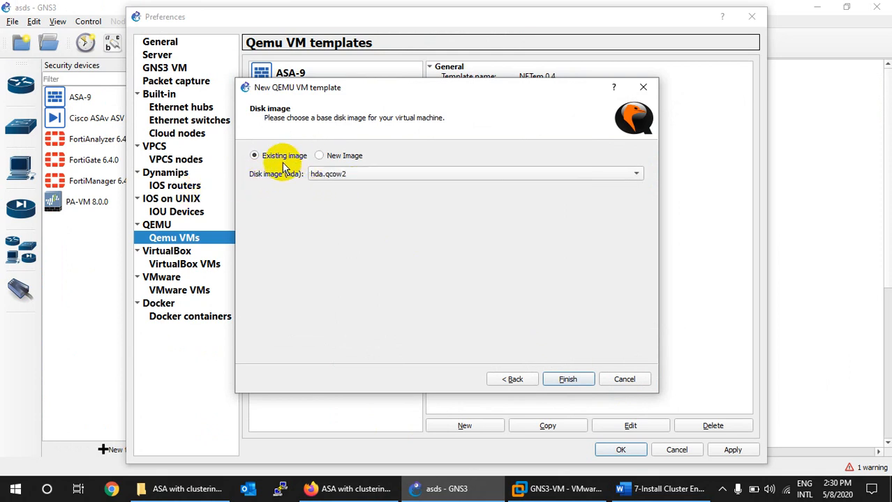
{"action": "left_click", "coordinate": [346, 178]}
{"action": "left_click", "coordinate": [348, 175]}
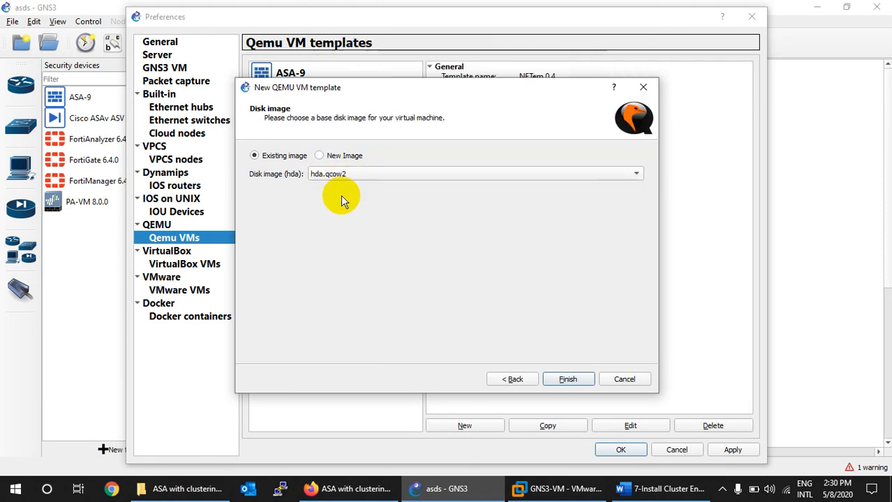
{"action": "left_click", "coordinate": [567, 379]}
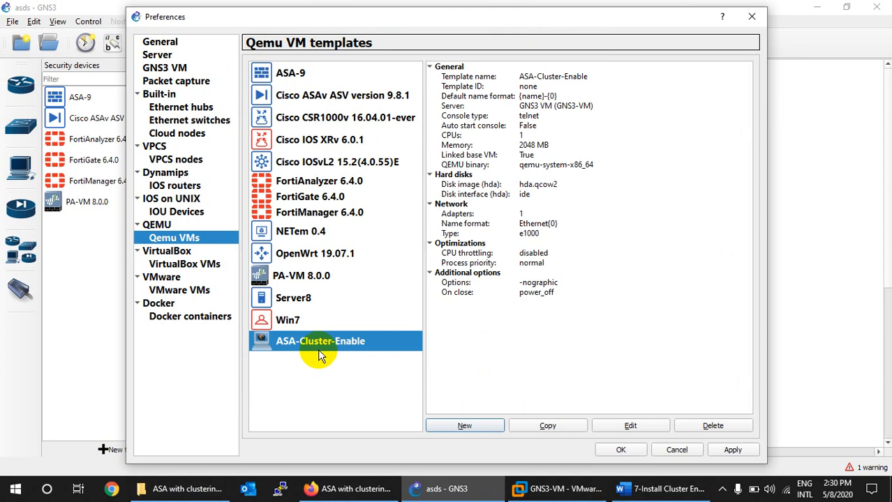
Edit the ASA-Cluster-Enable template, setting its category to Security devices and its default name format to ASA{0}
{"action": "left_click", "coordinate": [622, 425]}
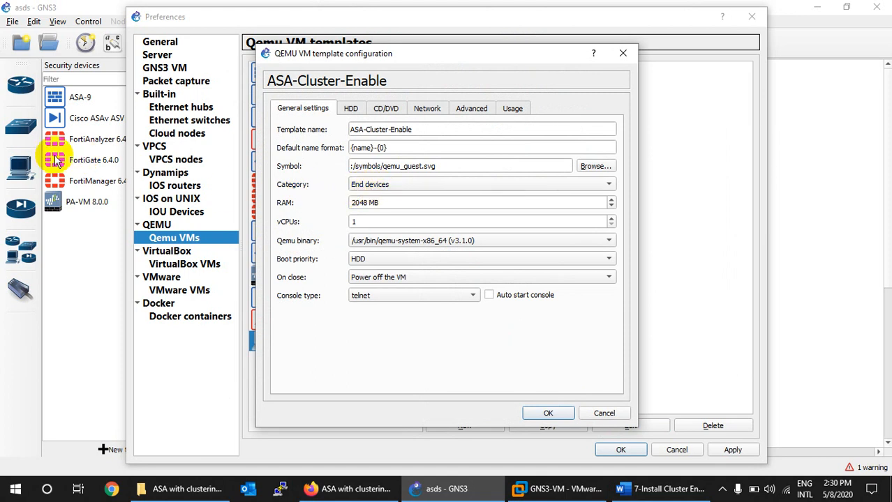
{"action": "left_click", "coordinate": [384, 183]}
{"action": "left_click", "coordinate": [383, 197]}
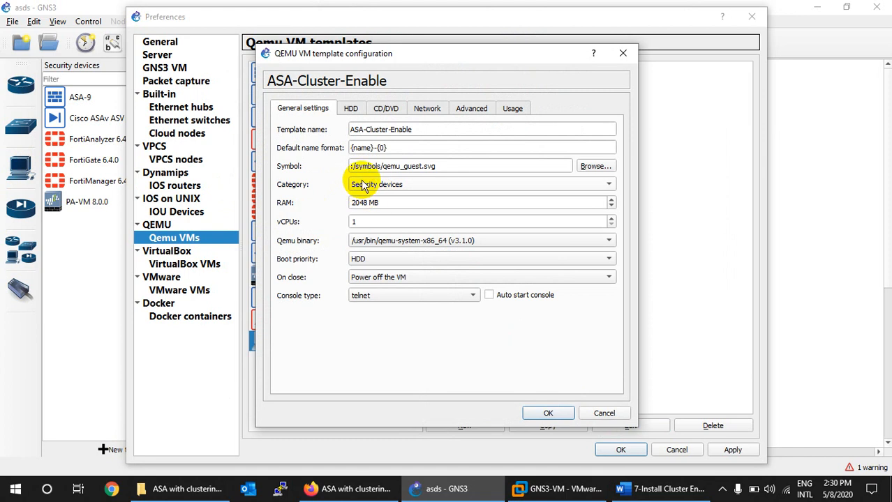
{"action": "left_click_drag", "start_coordinate": [380, 148], "coordinate": [335, 149]}
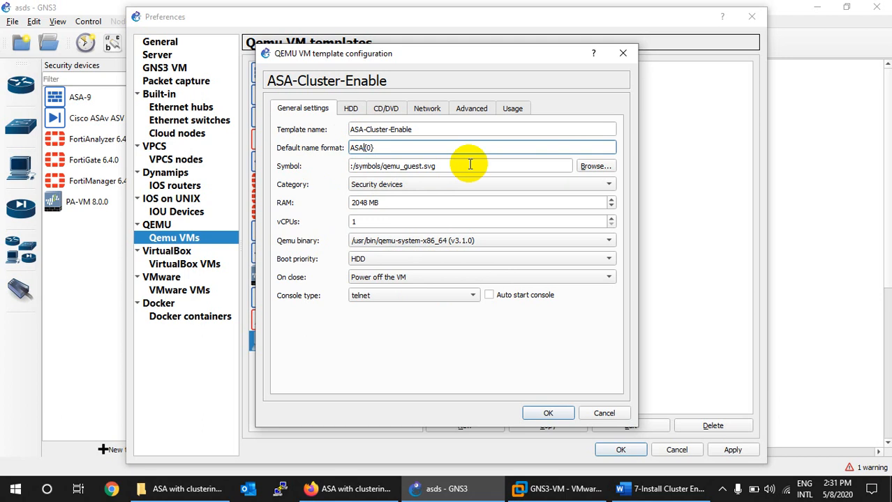
Set the template's symbol to the firewall icon from the Affinity-square-red library, filtering the symbols by "f"
{"action": "left_click", "coordinate": [589, 166]}
{"action": "double_click", "coordinate": [394, 196]}
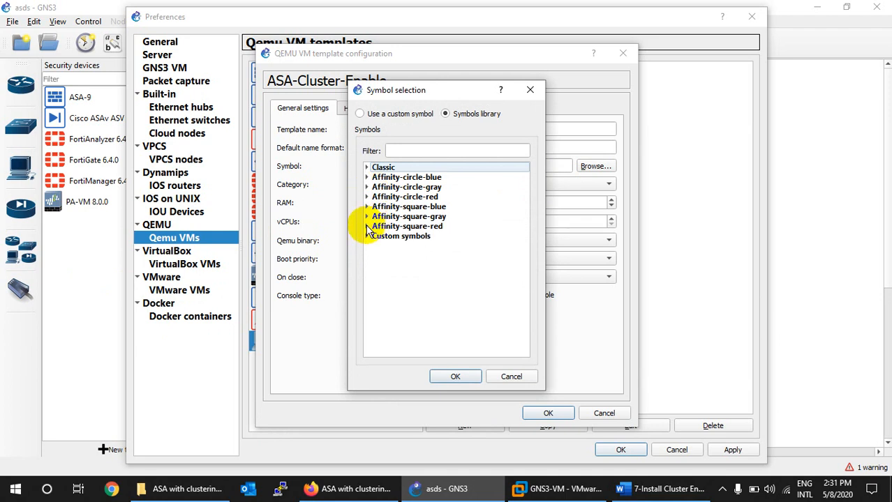
{"action": "left_click", "coordinate": [366, 227]}
{"action": "left_click", "coordinate": [412, 150]}
{"action": "type", "text": "f"}
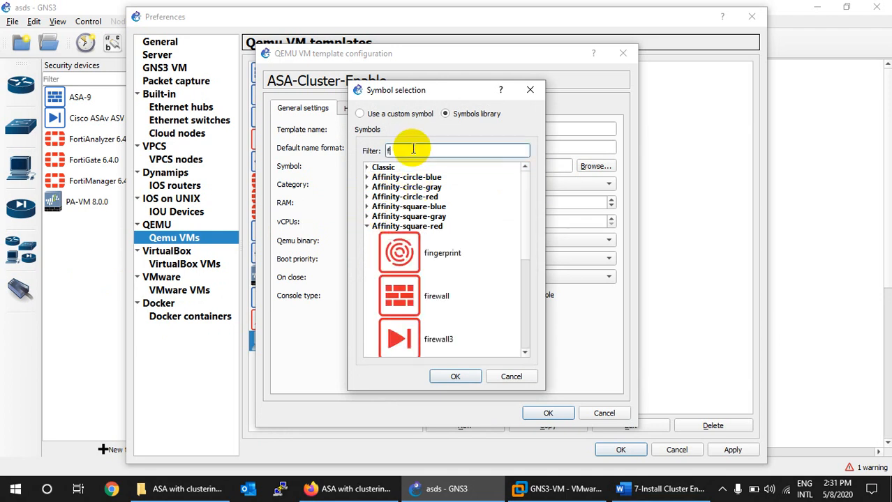
{"action": "left_click", "coordinate": [401, 245]}
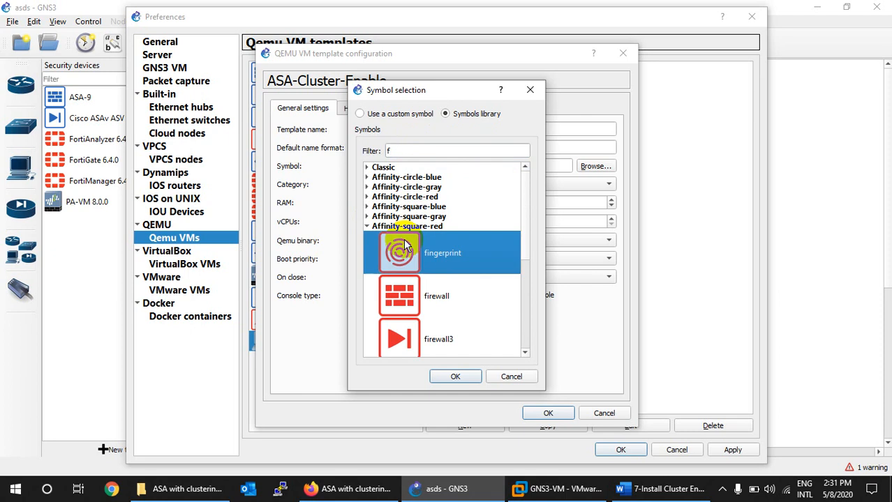
{"action": "left_click", "coordinate": [402, 292]}
{"action": "left_click", "coordinate": [447, 376]}
{"action": "left_click", "coordinate": [362, 148]}
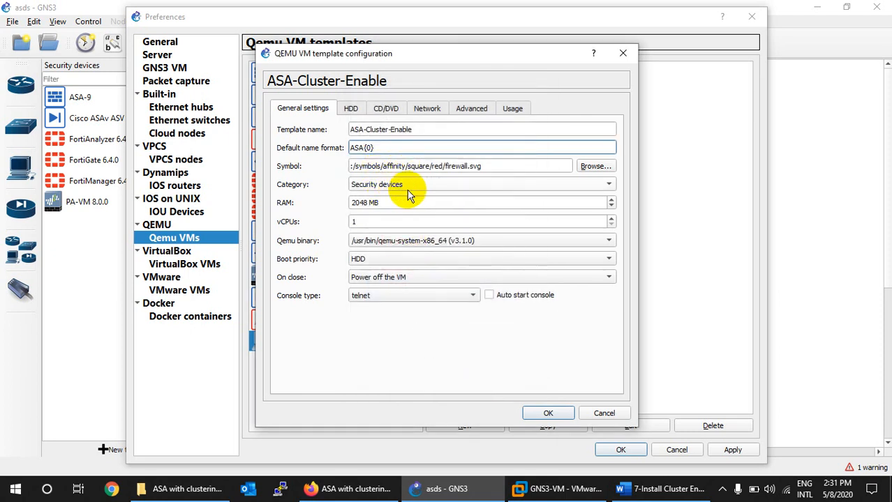
Set the template's network adapter type to Intel i82559ER Ethernet (i82559er)
{"action": "left_click", "coordinate": [350, 109]}
{"action": "left_click", "coordinate": [385, 109]}
{"action": "left_click", "coordinate": [425, 110]}
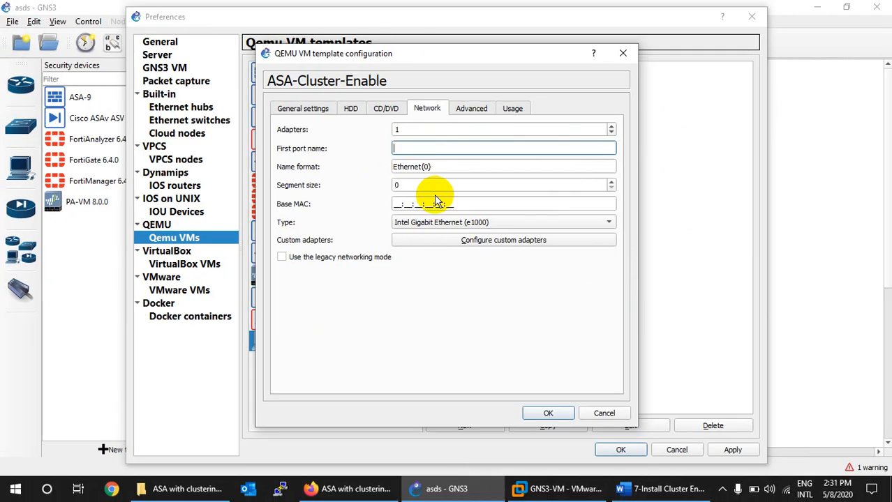
{"action": "left_click", "coordinate": [452, 223]}
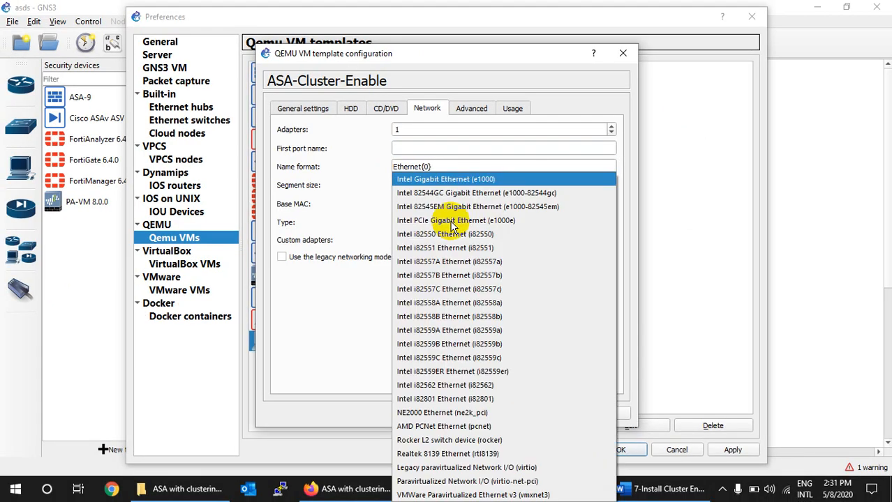
{"action": "left_click", "coordinate": [499, 372]}
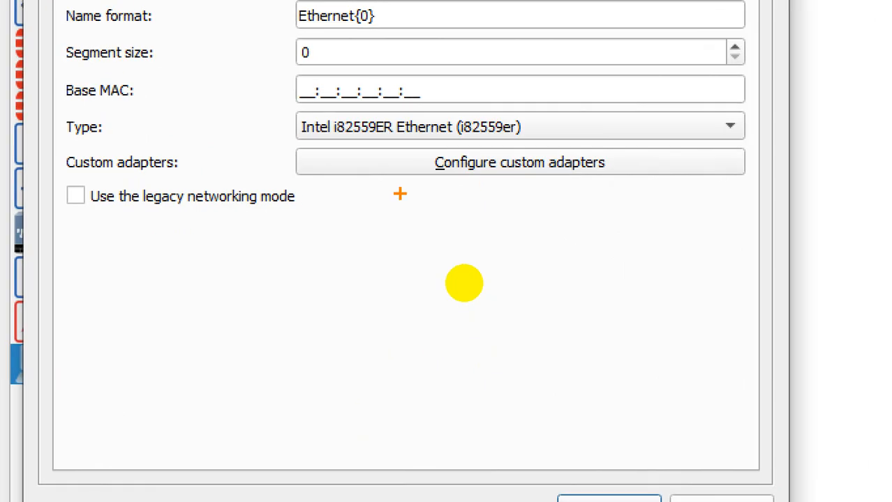
{"action": "left_click_drag", "start_coordinate": [292, 145], "coordinate": [444, 148]}
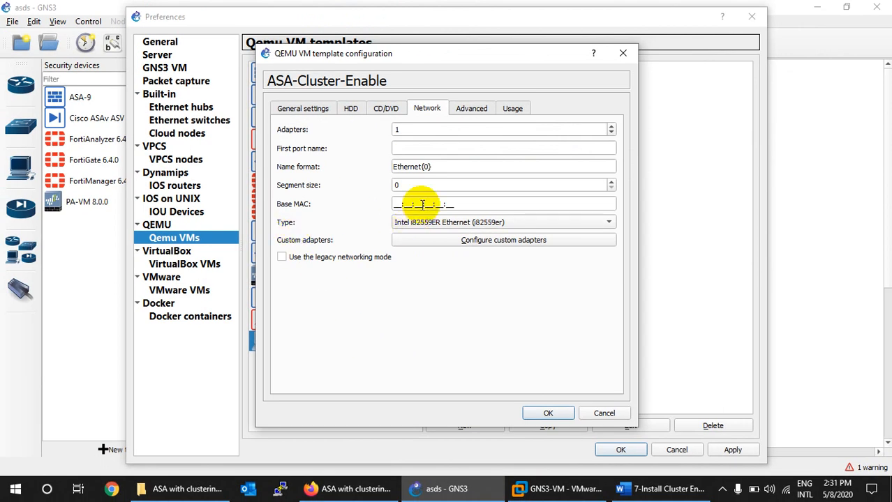
Check the template's advanced settings, switch to the Word guide and read which QEMU parameters belong under Options
{"action": "left_click", "coordinate": [459, 111]}
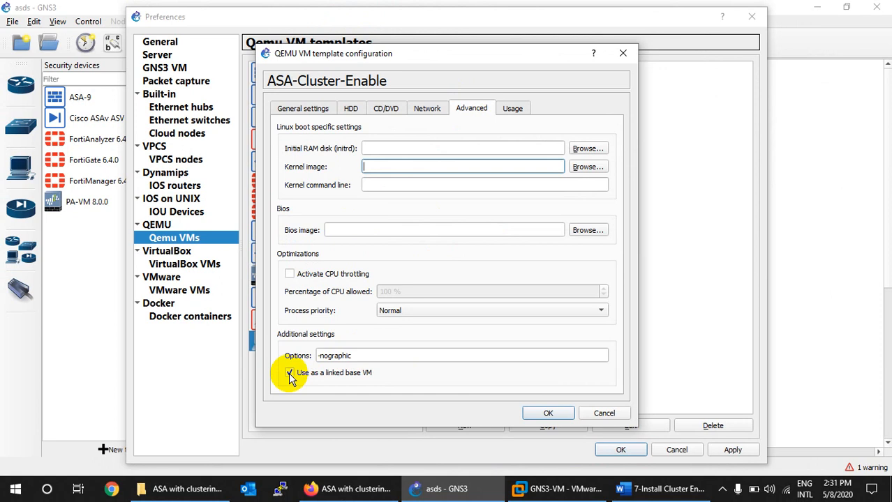
{"action": "left_click", "coordinate": [680, 493]}
{"action": "scroll", "coordinate": [392, 235], "scroll_direction": "down", "scroll_amount": 10}
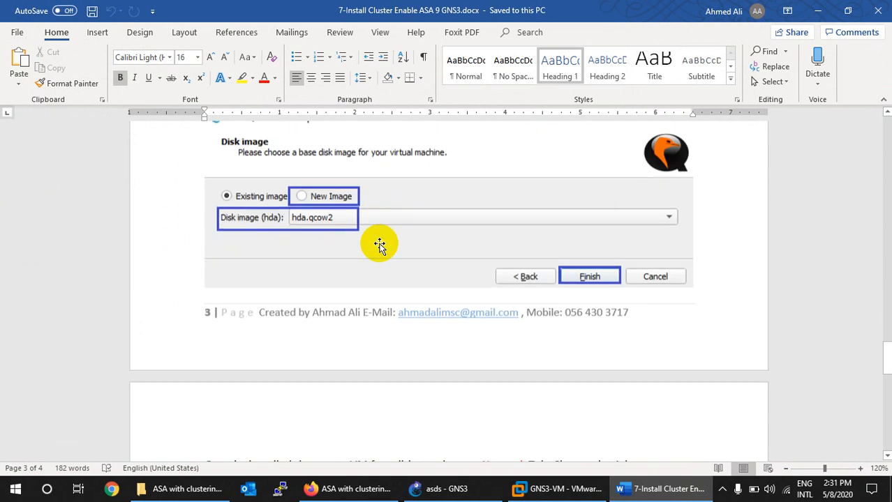
{"action": "scroll", "coordinate": [379, 244], "scroll_direction": "down", "scroll_amount": 15}
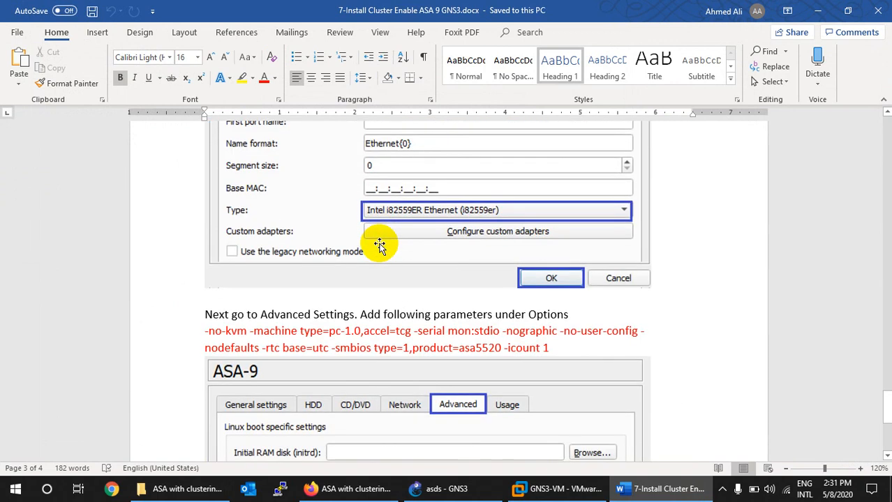
{"action": "scroll", "coordinate": [428, 235], "scroll_direction": "down", "scroll_amount": 8}
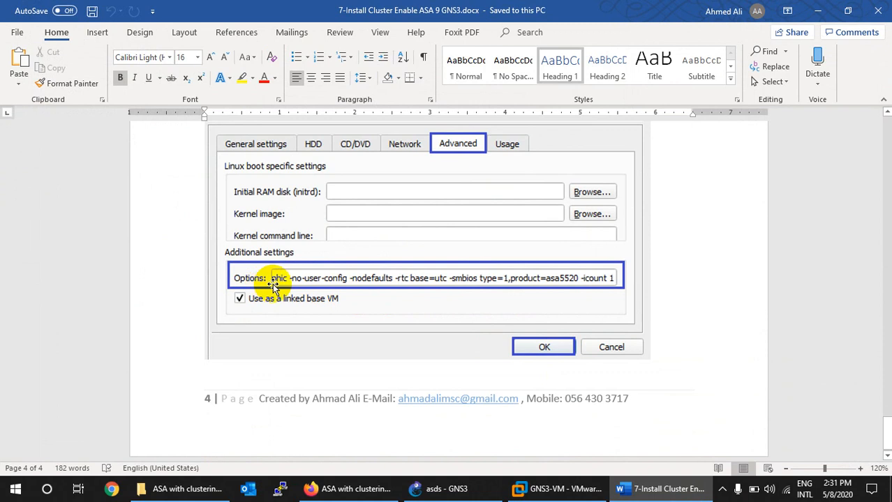
In File Explorer, open ASA-Option-Code.txt from the CCNA_Security folder under Courses on drive D
{"action": "left_click", "coordinate": [183, 487]}
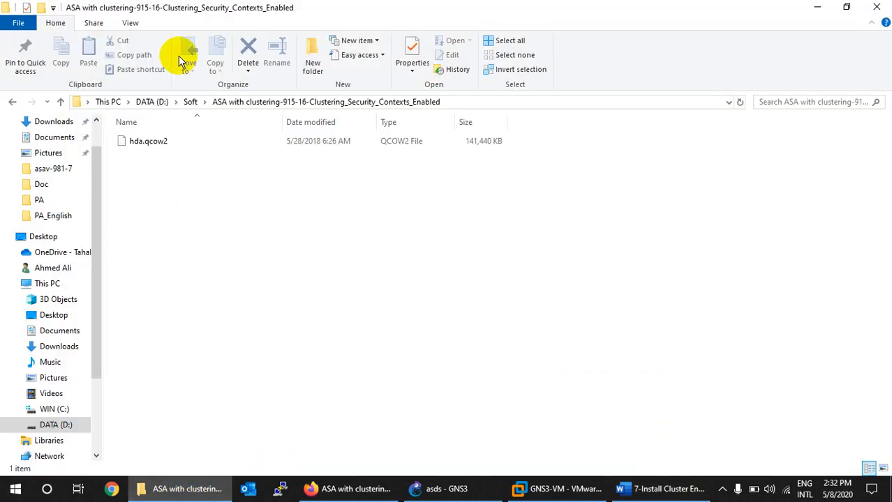
{"action": "left_click", "coordinate": [157, 104]}
{"action": "double_click", "coordinate": [237, 139]}
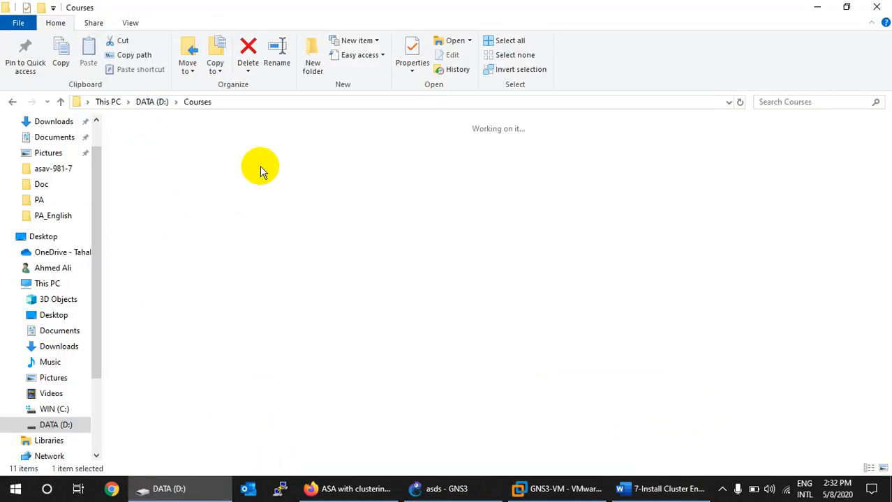
{"action": "double_click", "coordinate": [289, 148]}
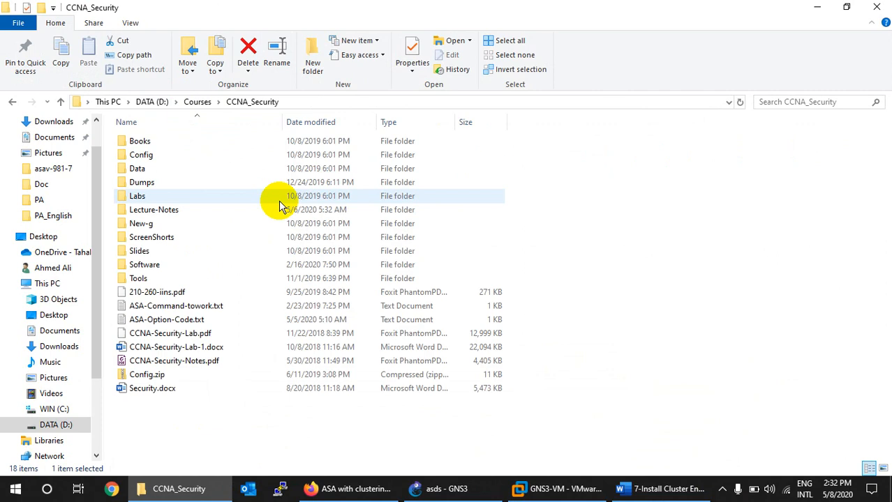
{"action": "double_click", "coordinate": [196, 319]}
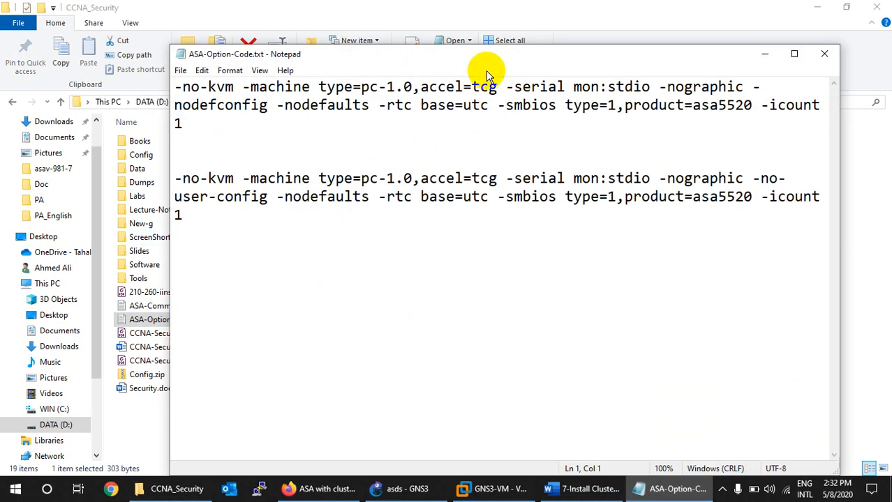
Back in GNS3, discard the open edits to ASA-Cluster-Enable and save the preferences with the template
{"action": "left_click", "coordinate": [404, 488]}
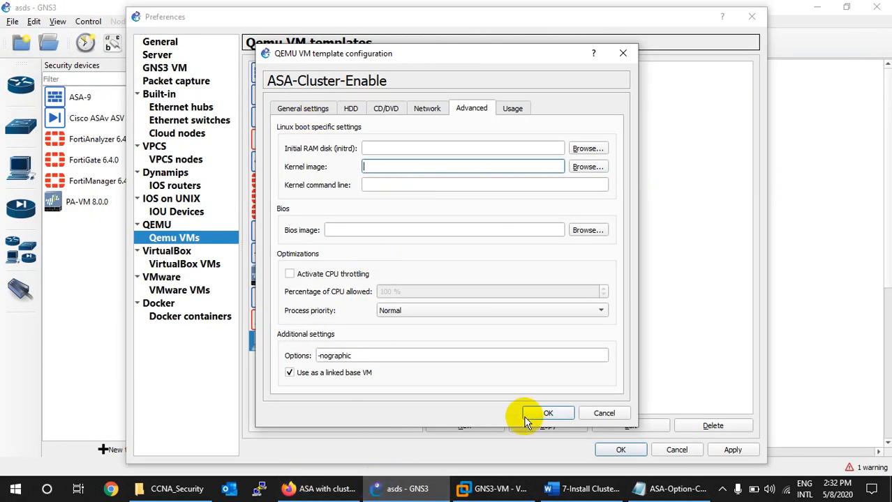
{"action": "left_click", "coordinate": [602, 413]}
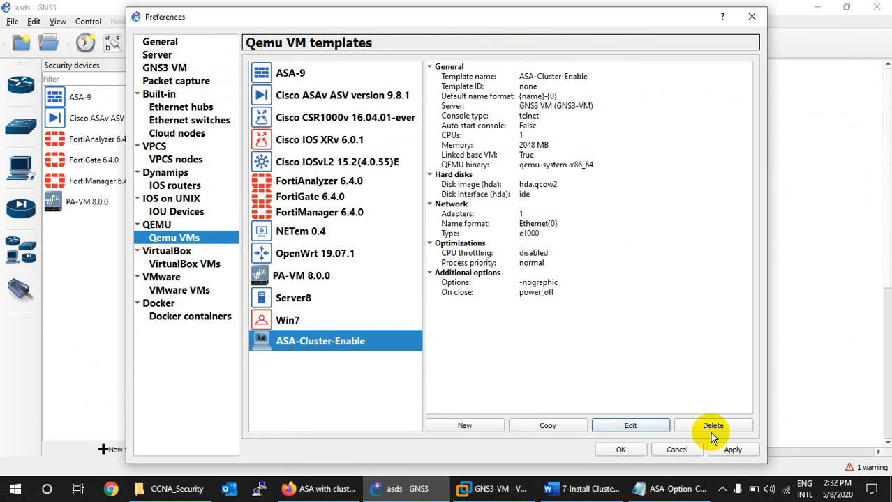
{"action": "left_click", "coordinate": [620, 450]}
Look up the installed GNS3 version in the About information
{"action": "left_click", "coordinate": [213, 22]}
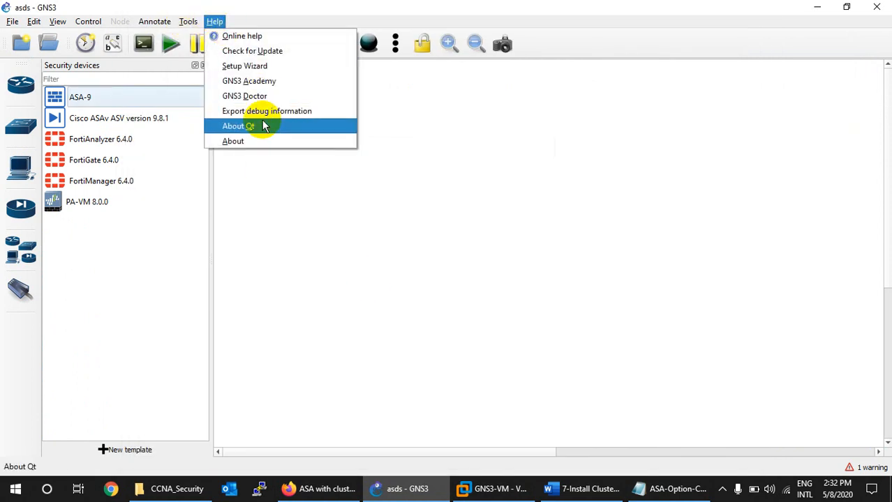
{"action": "left_click", "coordinate": [234, 141]}
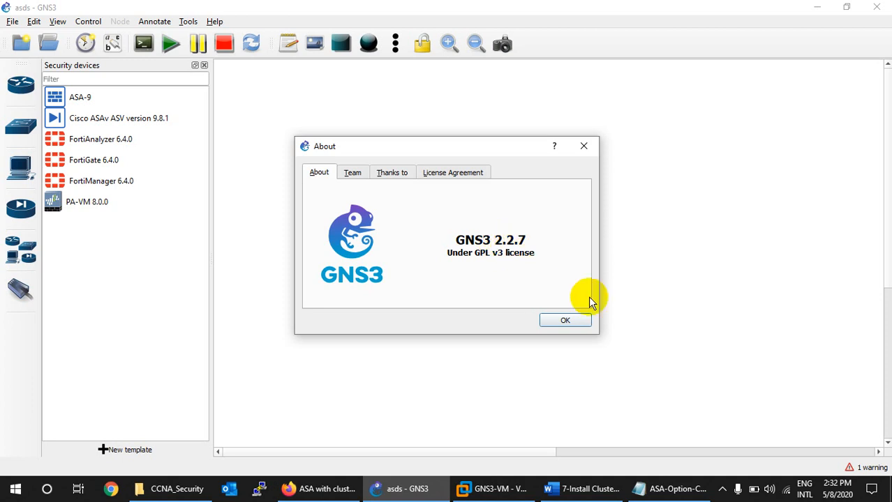
Switch to Notepad and compare the two option strings, highlighting -no-user-config in the second and nodefconfig in the first
{"action": "left_click", "coordinate": [663, 488]}
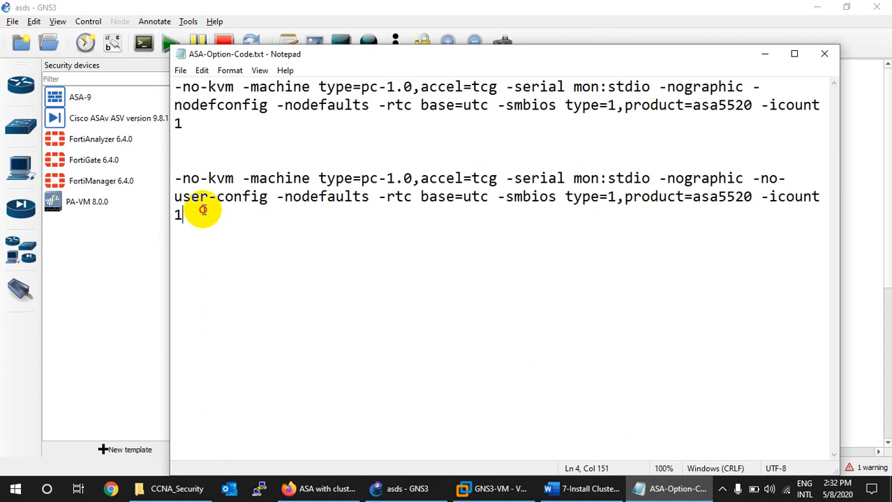
{"action": "left_click_drag", "start_coordinate": [205, 211], "coordinate": [170, 180]}
{"action": "left_click", "coordinate": [207, 139]}
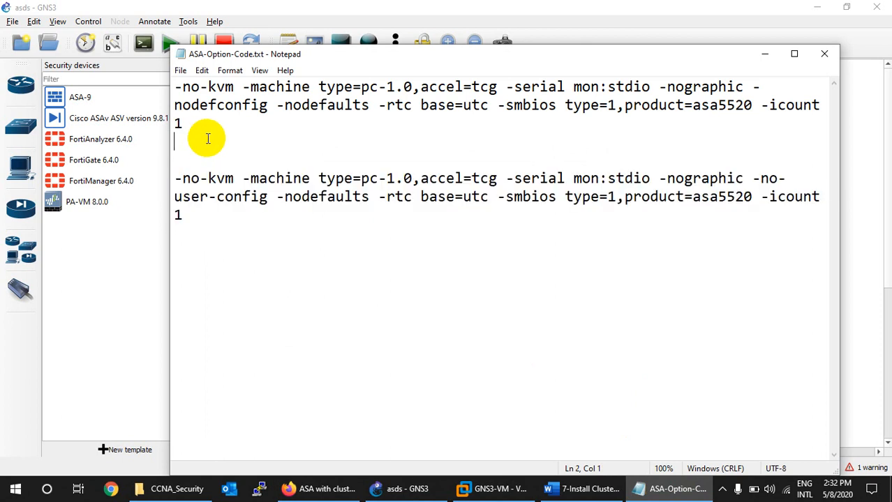
{"action": "left_click_drag", "start_coordinate": [210, 130], "coordinate": [170, 89]}
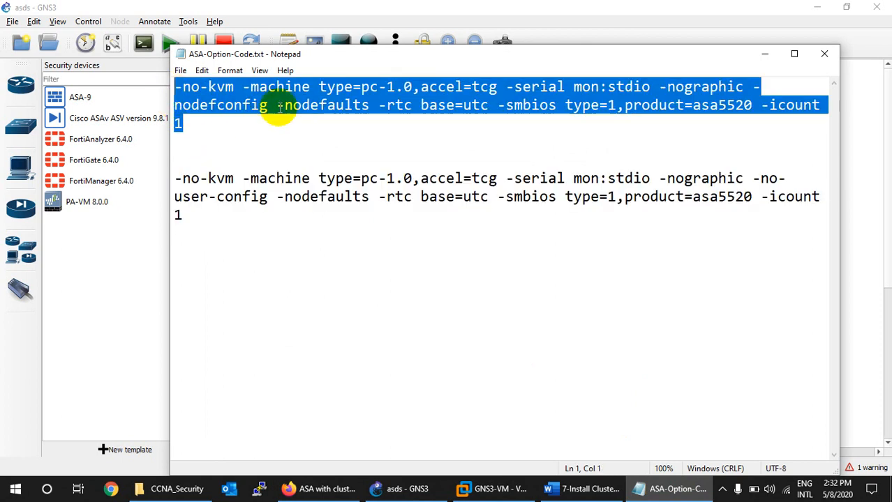
{"action": "left_click", "coordinate": [471, 241]}
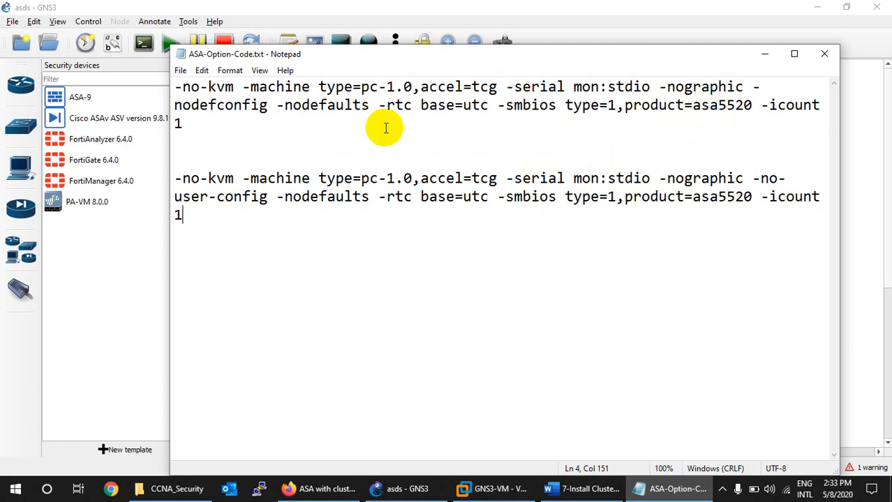
{"action": "left_click_drag", "start_coordinate": [750, 176], "coordinate": [271, 198]}
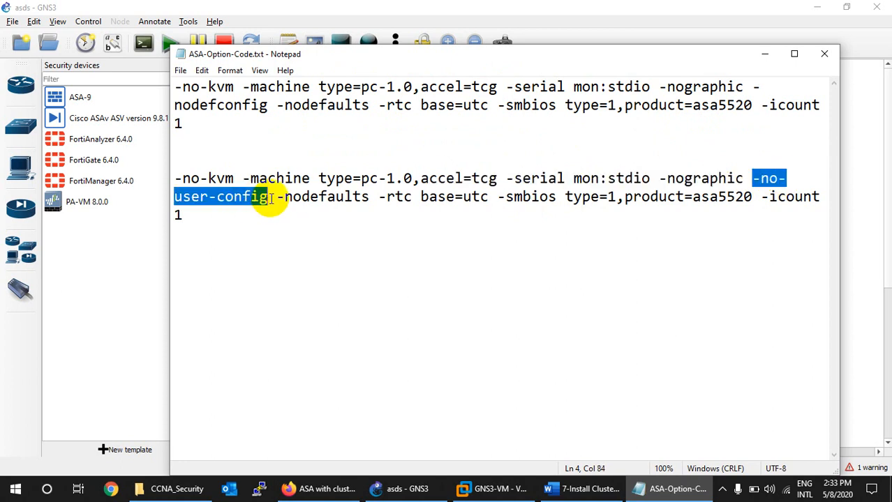
{"action": "left_click_drag", "start_coordinate": [173, 106], "coordinate": [240, 105]}
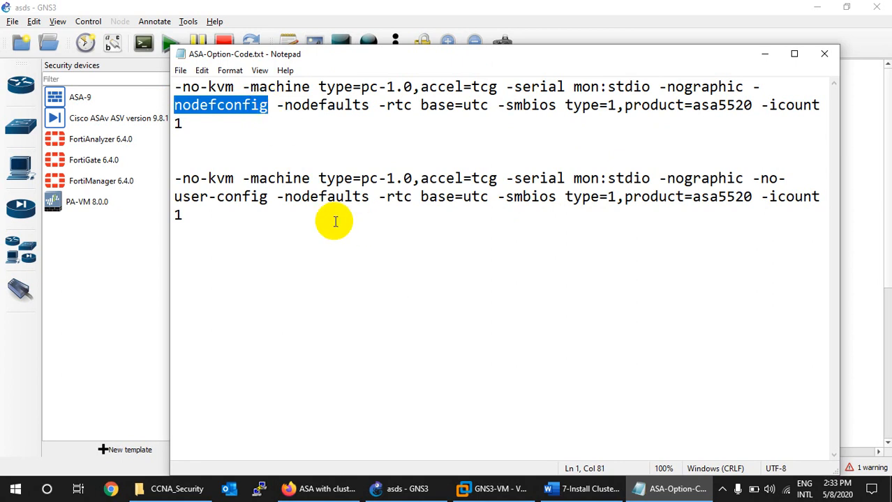
Copy the second option string, the one with -no-user-config, and close the About dialog back in GNS3
{"action": "left_click_drag", "start_coordinate": [205, 222], "coordinate": [174, 178]}
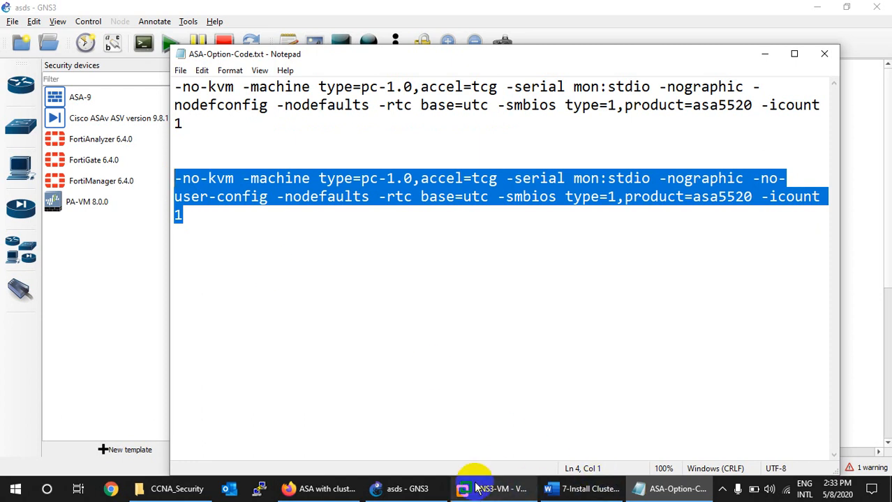
{"action": "left_click", "coordinate": [400, 488]}
{"action": "left_click", "coordinate": [567, 322]}
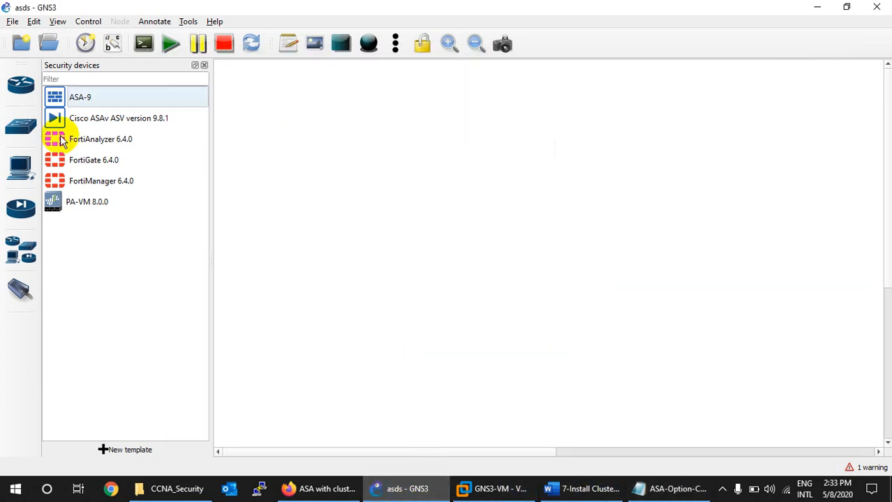
Reopen the ASA-Cluster-Enable QEMU template for editing, setting its category to Security devices and its default name format to ASA{0}
{"action": "left_click", "coordinate": [33, 21]}
{"action": "left_click", "coordinate": [55, 83]}
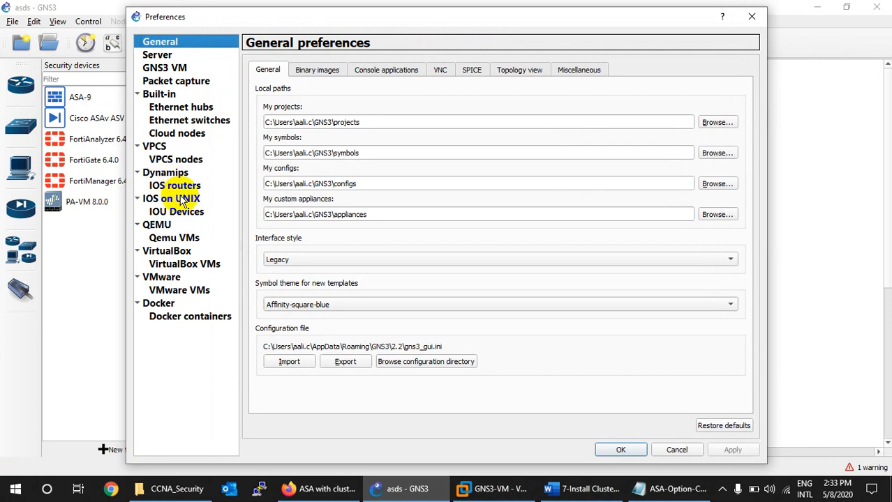
{"action": "left_click", "coordinate": [174, 238]}
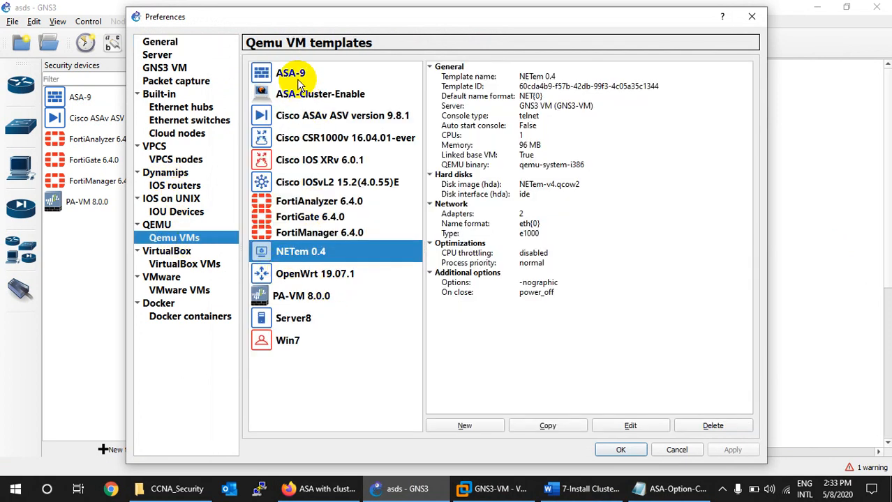
{"action": "left_click", "coordinate": [307, 97]}
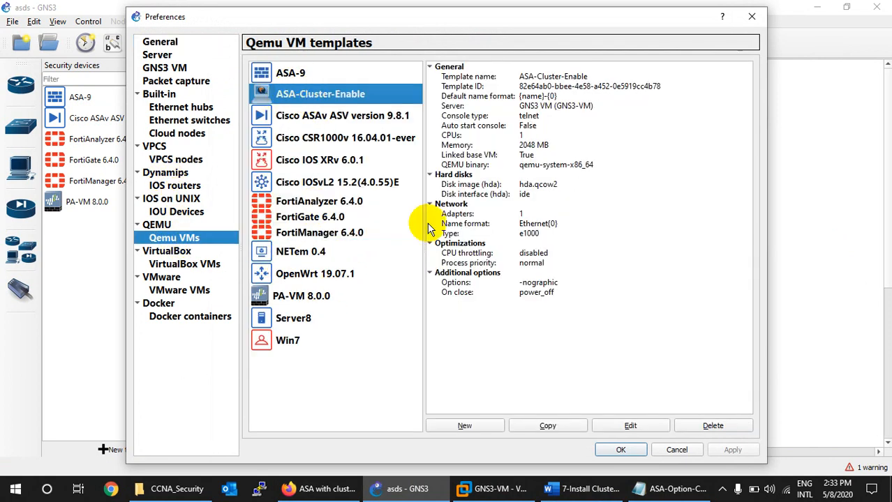
{"action": "left_click", "coordinate": [621, 426]}
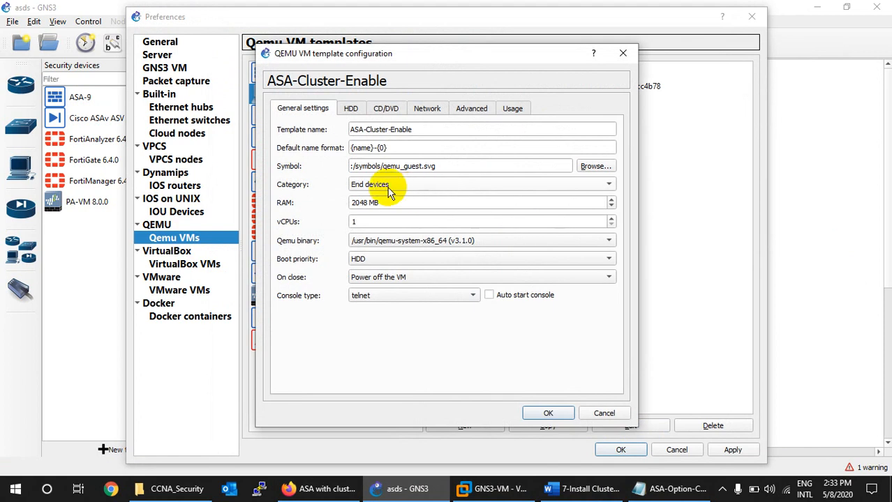
{"action": "left_click", "coordinate": [392, 185]}
{"action": "left_click", "coordinate": [392, 198]}
{"action": "left_click_drag", "start_coordinate": [375, 147], "coordinate": [351, 150]}
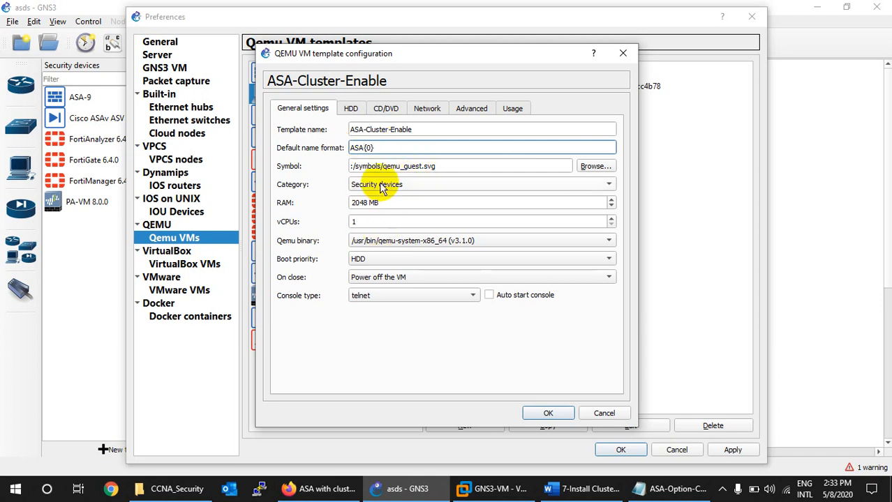
Set the template's symbol to the firewall icon from the Affinity-square-blue library, filtering the symbols by "f"
{"action": "left_click", "coordinate": [594, 166]}
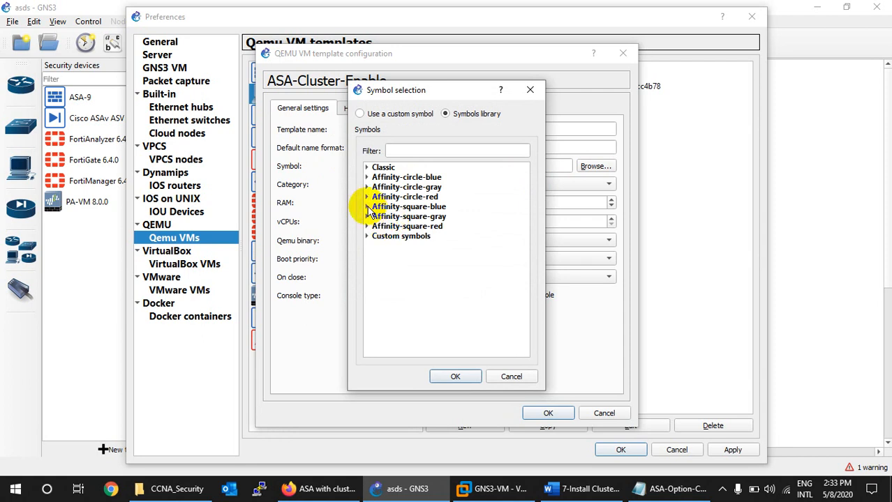
{"action": "left_click", "coordinate": [367, 208]}
{"action": "left_click", "coordinate": [403, 148]}
{"action": "type", "text": "f"}
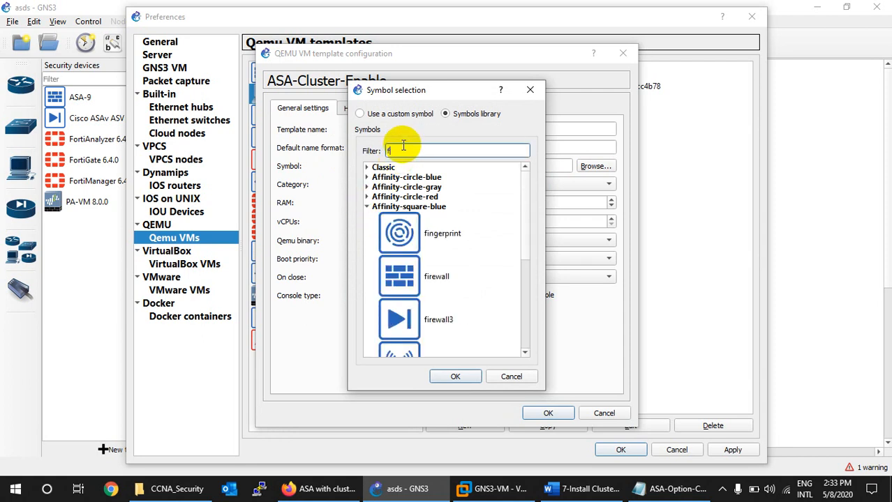
{"action": "left_click", "coordinate": [413, 279]}
{"action": "left_click", "coordinate": [453, 374]}
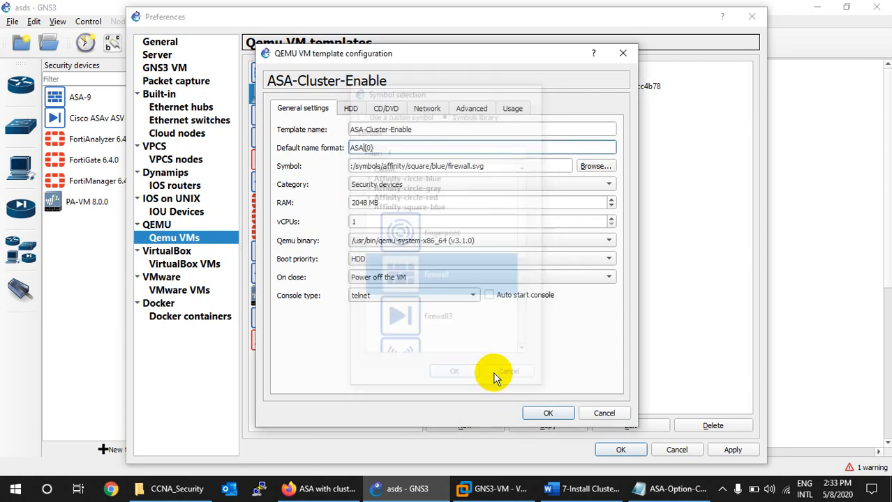
Set the network adapter type of ASA-Cluster-Enable to Intel i82559ER Ethernet (i82559er)
{"action": "left_click", "coordinate": [422, 110]}
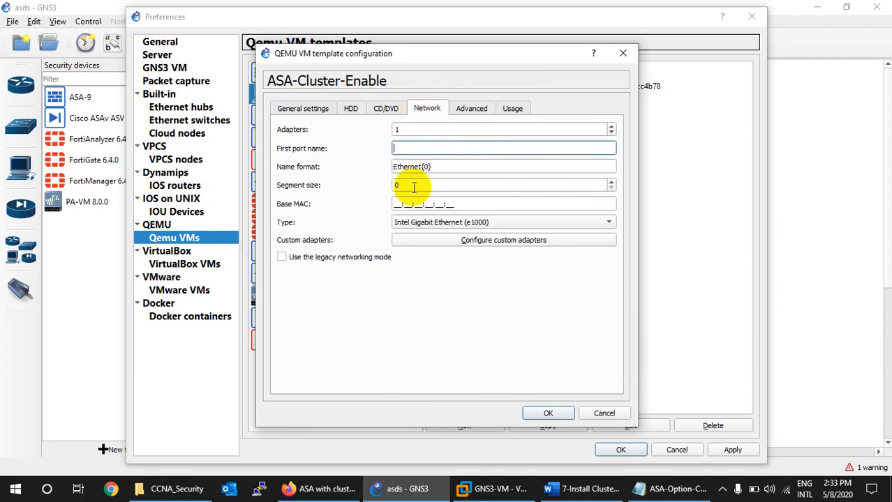
{"action": "left_click", "coordinate": [453, 224]}
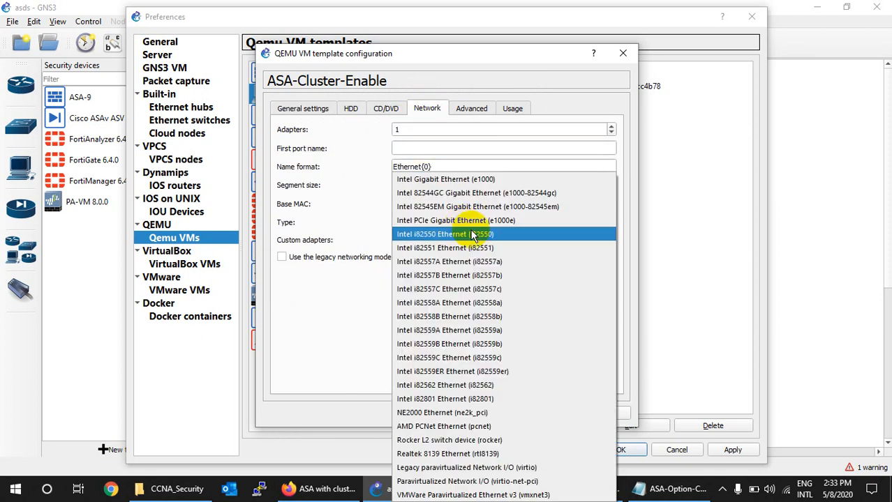
{"action": "left_click", "coordinate": [510, 370]}
Set the template's options to "-no-kvm -machine type=pc-1.0,accel=tcg -serial mon:stdio -nographic -no-user-config -nodefaults -rtc base=utc -smbios type=1,product=asa5520 -icount 1" and save the preferences
{"action": "left_click", "coordinate": [470, 108]}
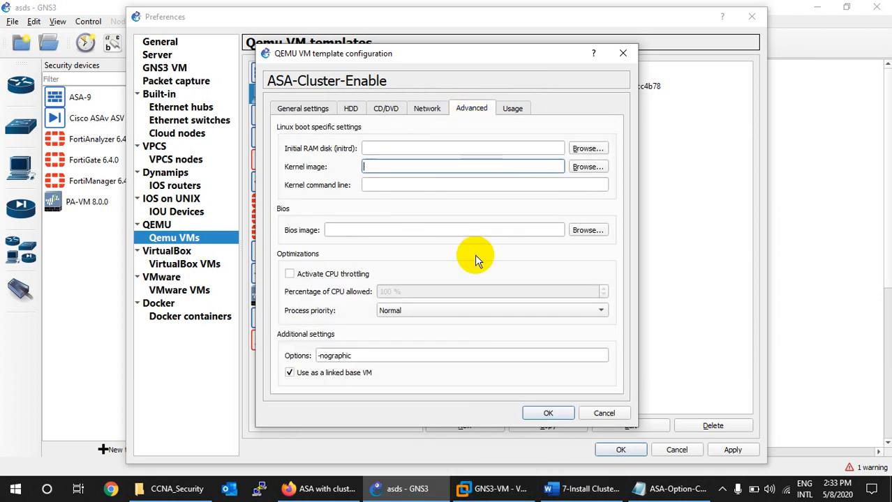
{"action": "left_click_drag", "start_coordinate": [398, 356], "coordinate": [289, 358]}
{"action": "key", "text": "ctrl+v"}
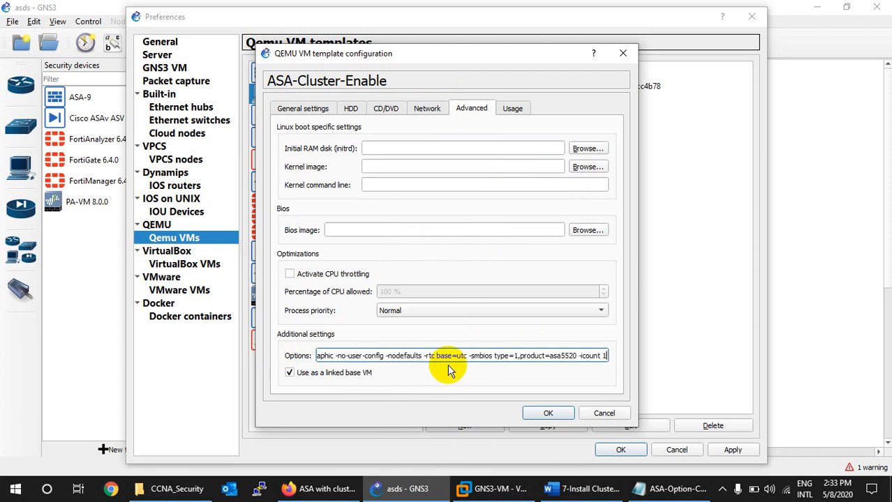
{"action": "left_click", "coordinate": [548, 413]}
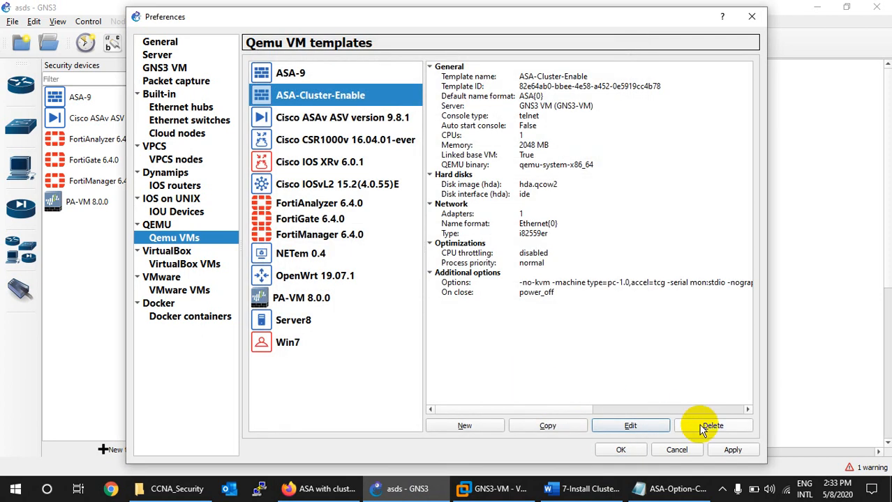
{"action": "left_click", "coordinate": [620, 450]}
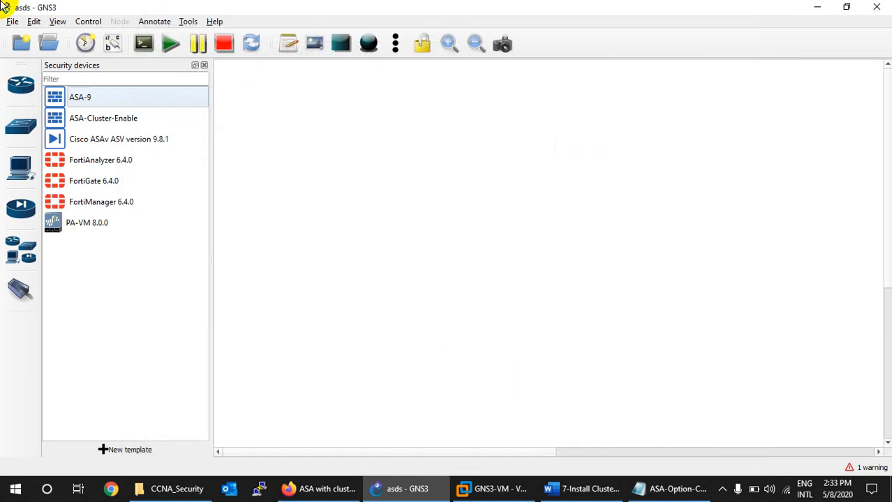
Place an ASA-Cluster-Enable firewall node near the middle of the project workspace
{"action": "left_click_drag", "start_coordinate": [90, 119], "coordinate": [438, 222]}
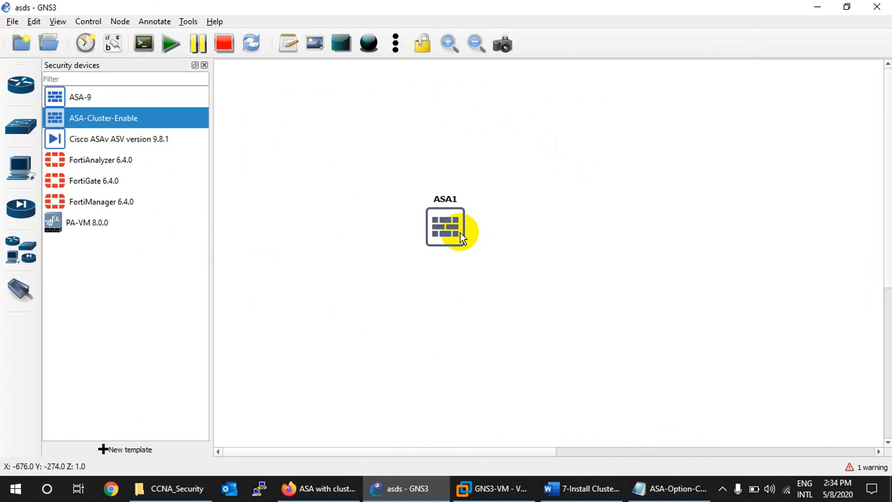
Open the ASA1 firewall's console in SecureCRT and glance at the option lines in ASA-Option-Code.txt while it boots
{"action": "mouse_move", "coordinate": [459, 237]}
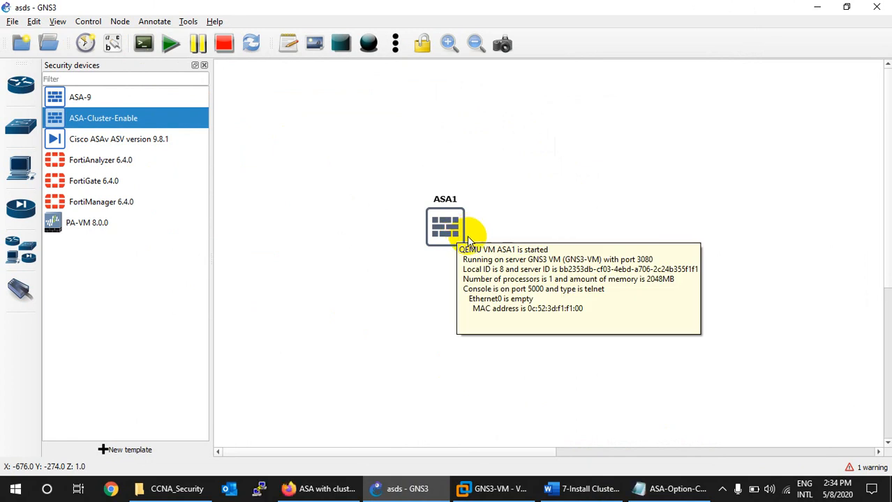
{"action": "double_click", "coordinate": [460, 253]}
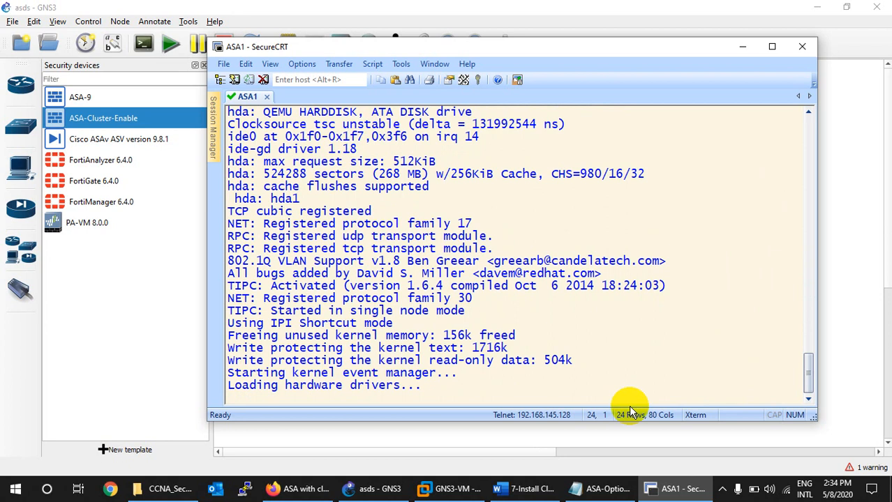
{"action": "left_click", "coordinate": [598, 488]}
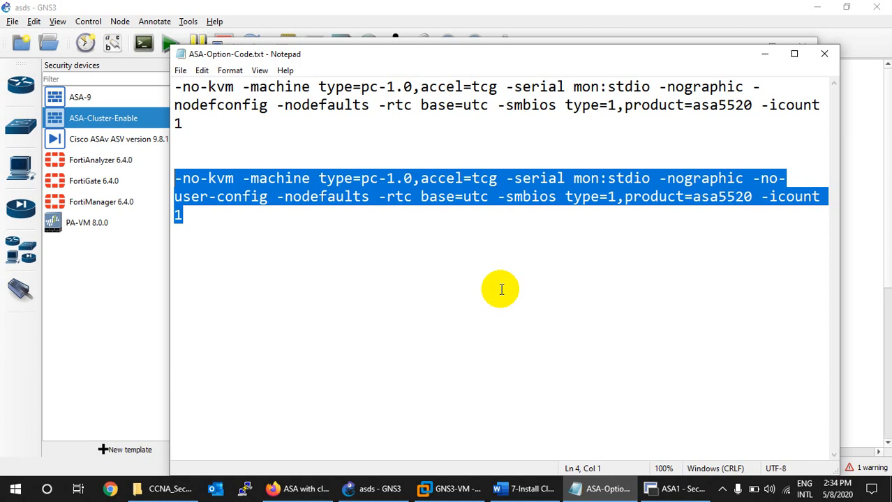
{"action": "left_click", "coordinate": [593, 487]}
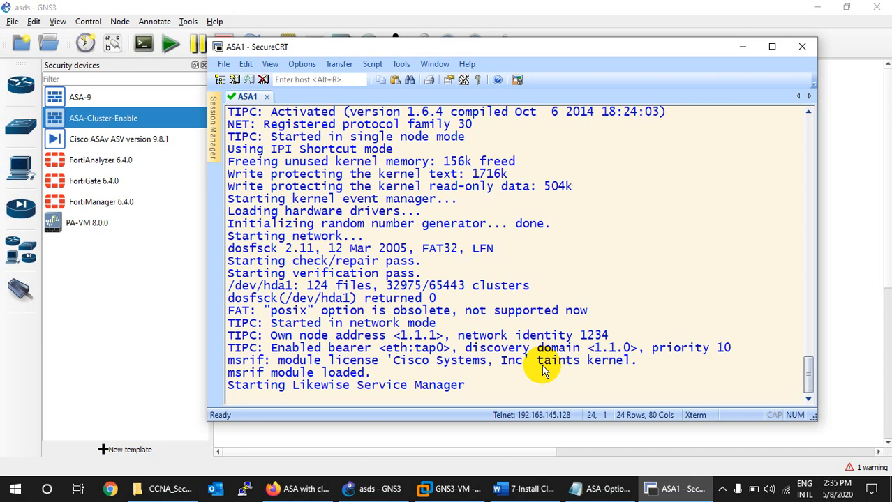
Switch to the Word install guide and review its template steps, from the GNS3 version through the network and advanced options
{"action": "left_click", "coordinate": [527, 489]}
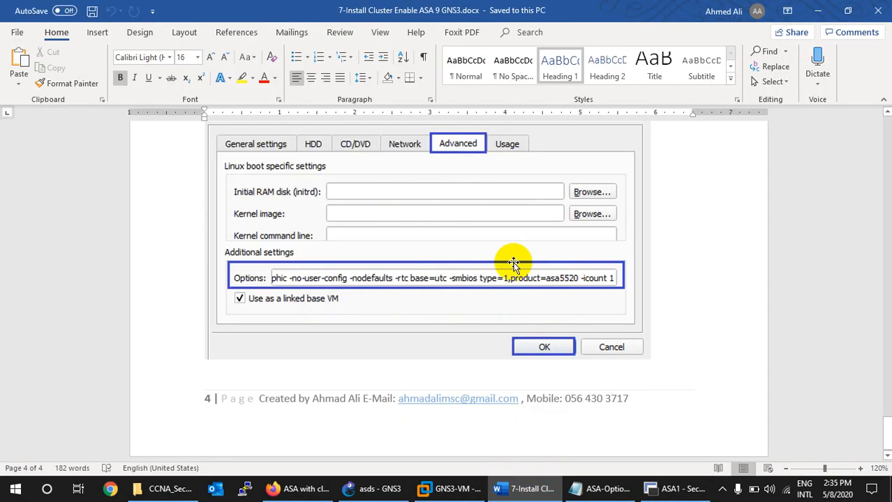
{"action": "scroll", "coordinate": [513, 264], "scroll_direction": "up", "scroll_amount": 5}
{"action": "left_click_drag", "start_coordinate": [889, 381], "coordinate": [875, 129]}
{"action": "scroll", "coordinate": [390, 314], "scroll_direction": "down", "scroll_amount": 5}
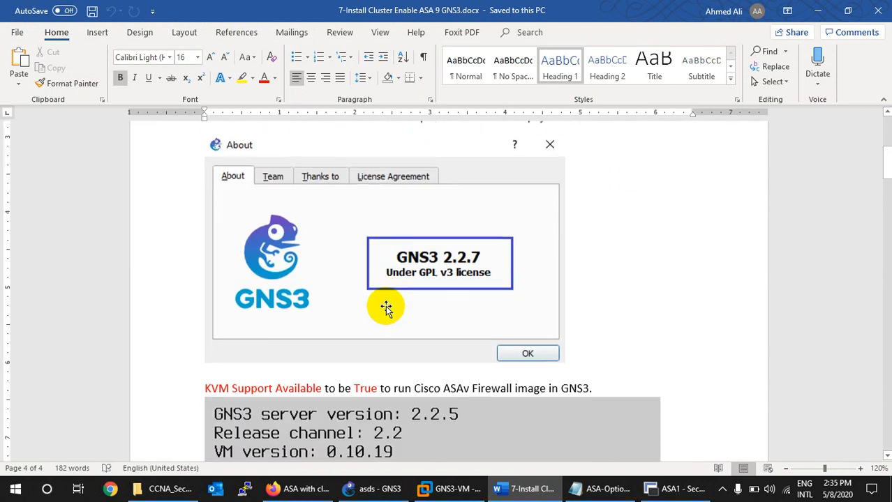
{"action": "scroll", "coordinate": [387, 311], "scroll_direction": "down", "scroll_amount": 15}
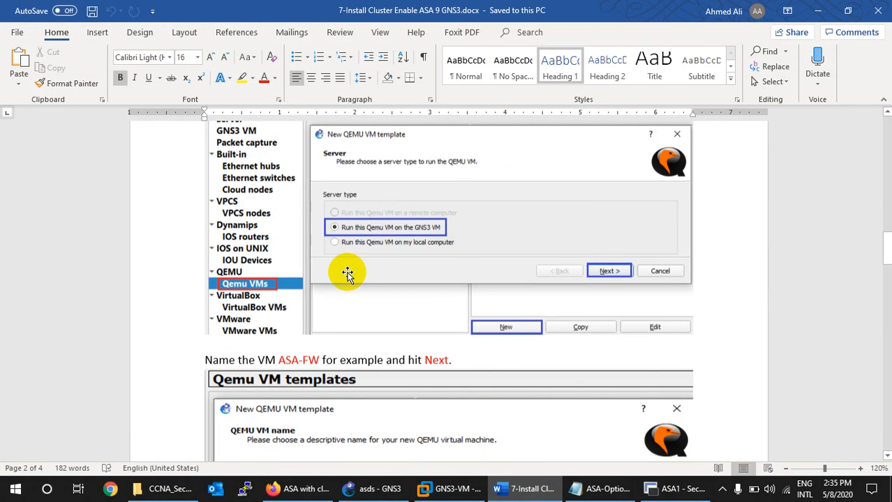
{"action": "scroll", "coordinate": [369, 293], "scroll_direction": "down", "scroll_amount": 4}
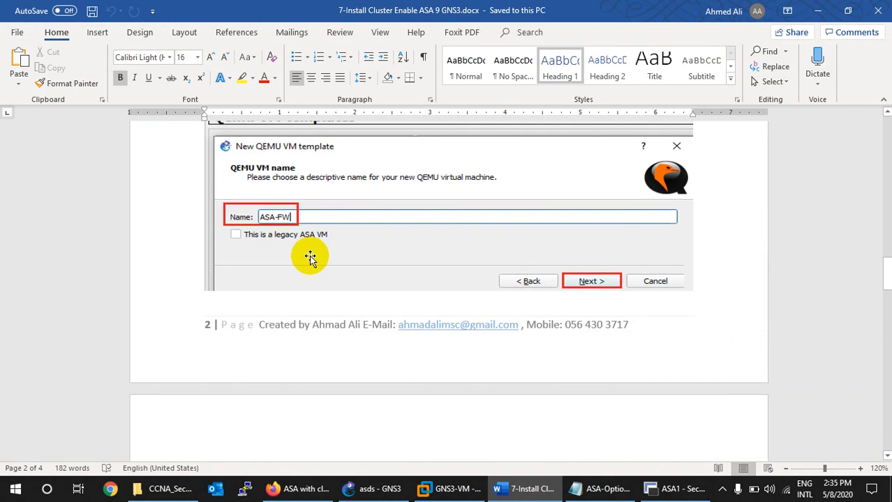
{"action": "scroll", "coordinate": [314, 259], "scroll_direction": "down", "scroll_amount": 5}
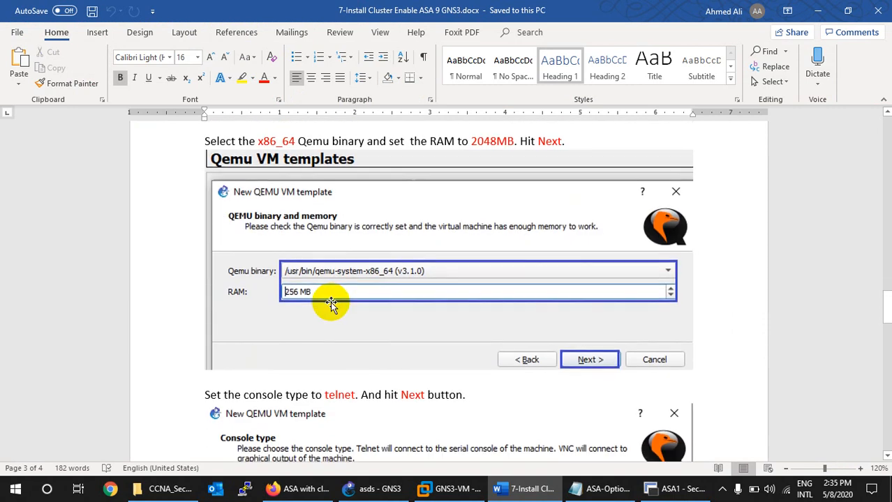
{"action": "scroll", "coordinate": [335, 293], "scroll_direction": "down", "scroll_amount": 1}
{"action": "scroll", "coordinate": [406, 254], "scroll_direction": "up", "scroll_amount": 1}
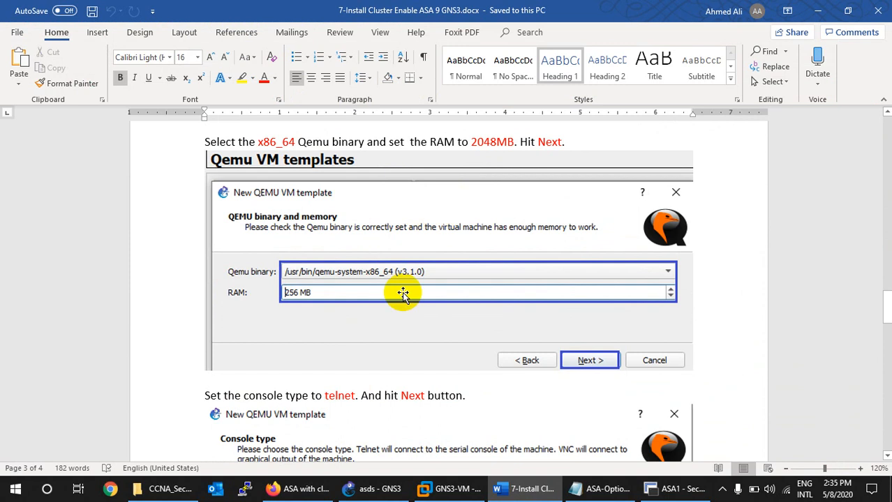
{"action": "scroll", "coordinate": [403, 293], "scroll_direction": "down", "scroll_amount": 6}
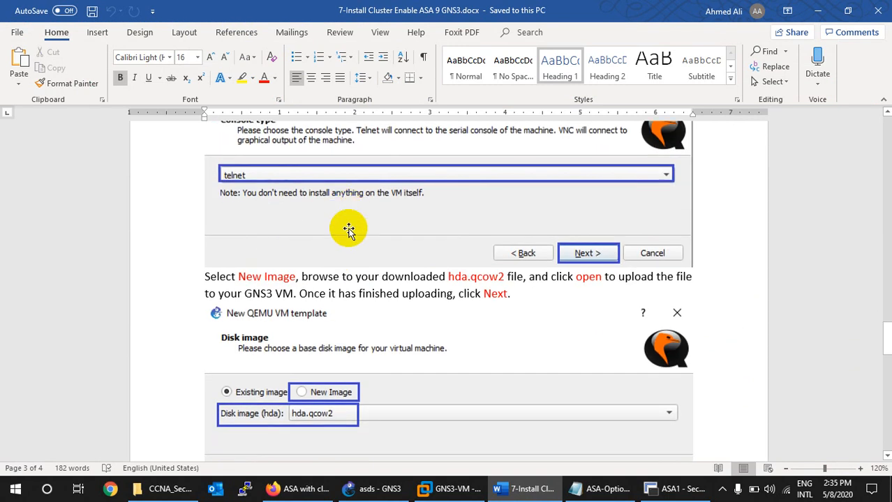
{"action": "scroll", "coordinate": [349, 230], "scroll_direction": "down", "scroll_amount": 3}
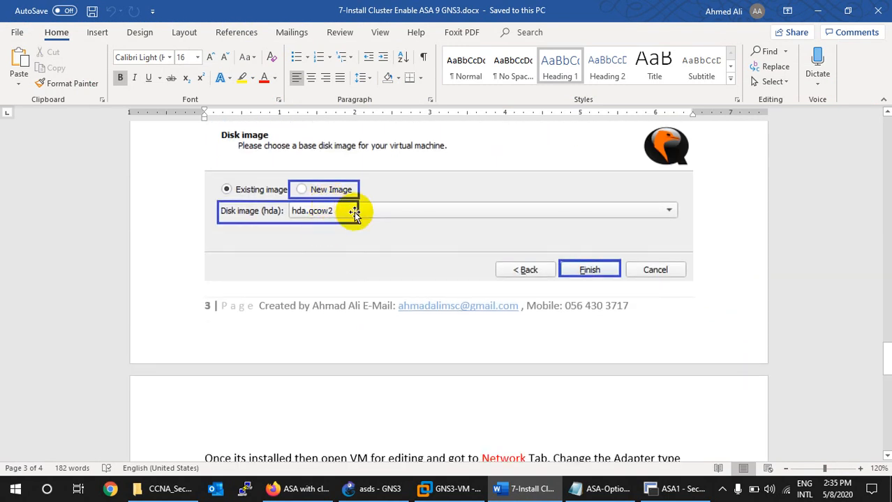
{"action": "scroll", "coordinate": [354, 213], "scroll_direction": "down", "scroll_amount": 7}
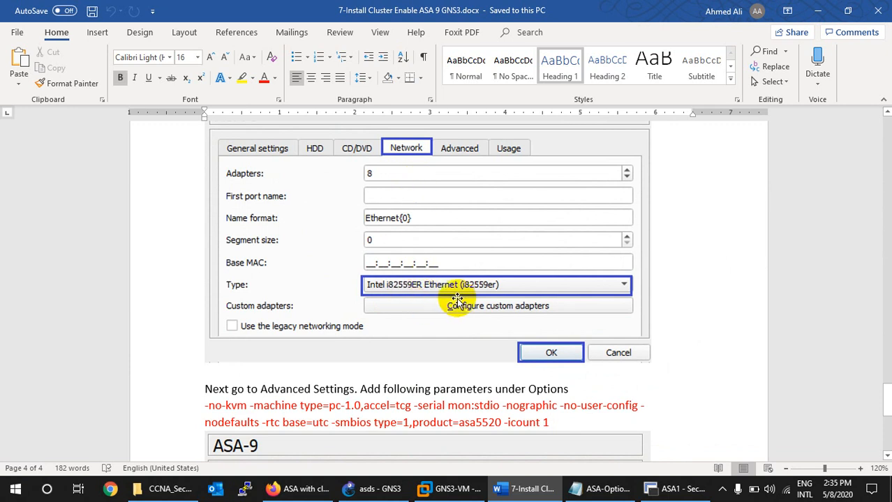
{"action": "scroll", "coordinate": [460, 298], "scroll_direction": "down", "scroll_amount": 3}
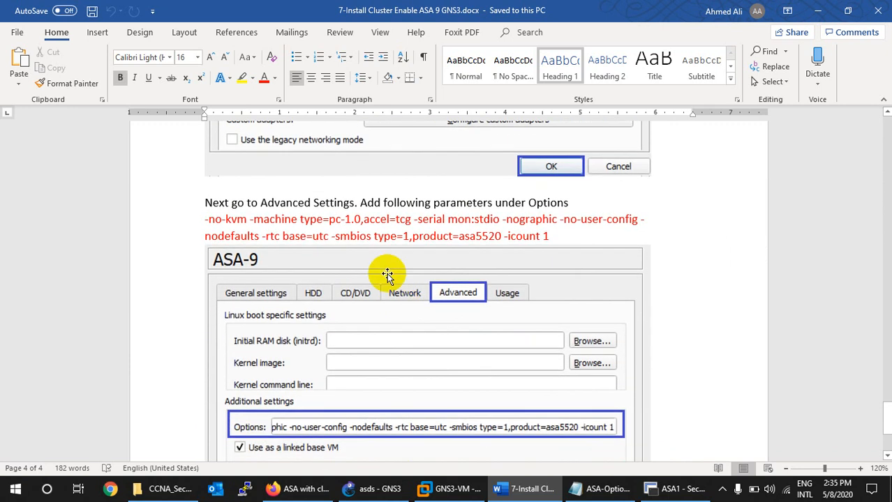
{"action": "scroll", "coordinate": [381, 261], "scroll_direction": "down", "scroll_amount": 2}
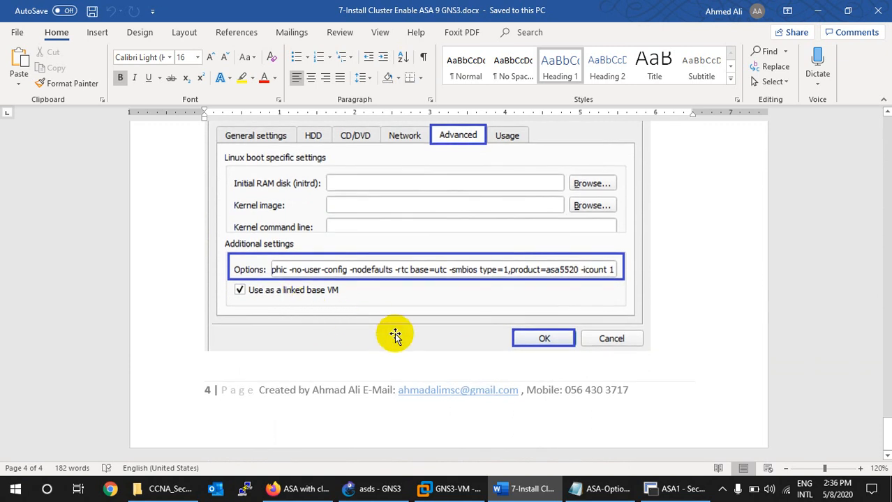
Check ASA1's boot progress in SecureCRT and compare the two QEMU option lines in ASA-Option-Code.txt
{"action": "left_click", "coordinate": [676, 490]}
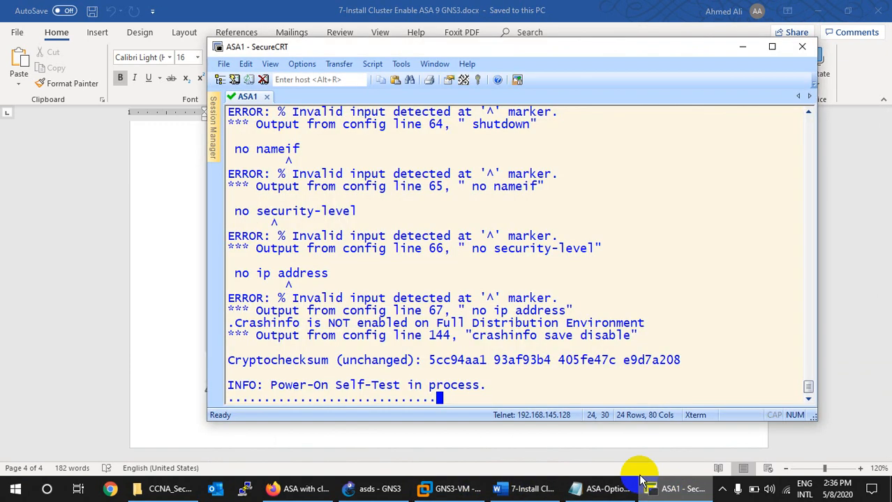
{"action": "left_click", "coordinate": [551, 434]}
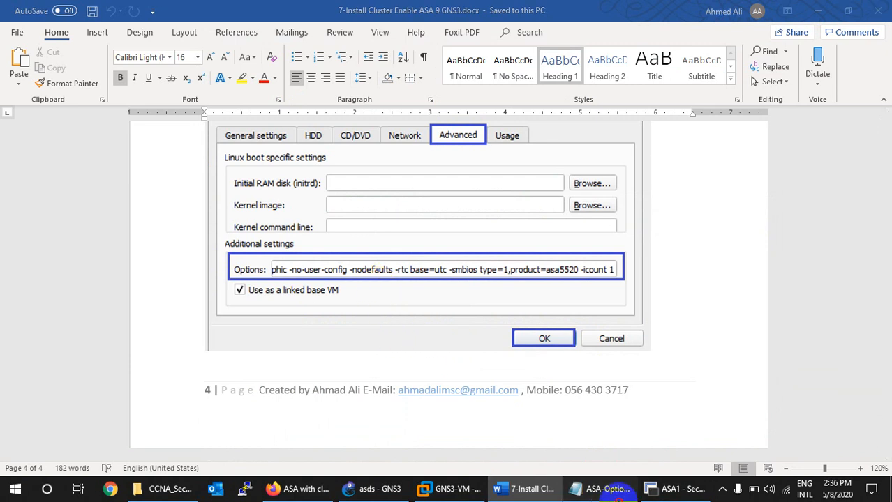
{"action": "left_click", "coordinate": [600, 489]}
{"action": "left_click_drag", "start_coordinate": [179, 116], "coordinate": [175, 87]}
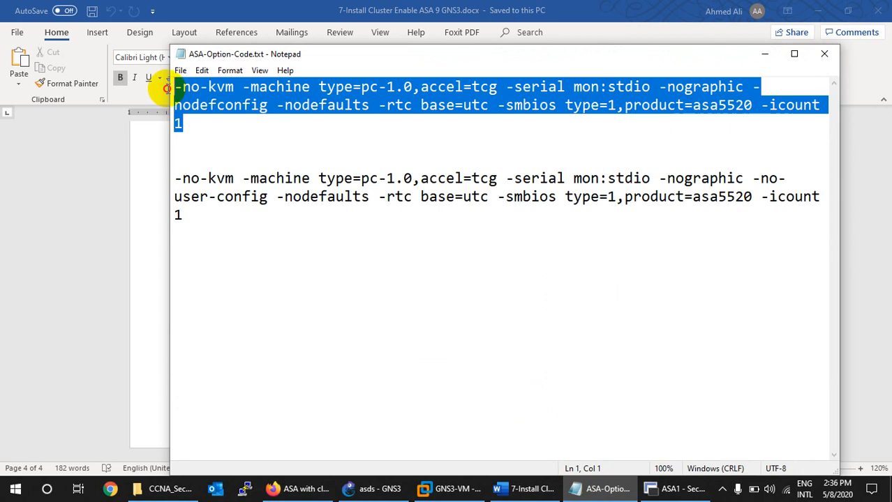
{"action": "left_click_drag", "start_coordinate": [242, 227], "coordinate": [175, 179]}
{"action": "left_click", "coordinate": [590, 488]}
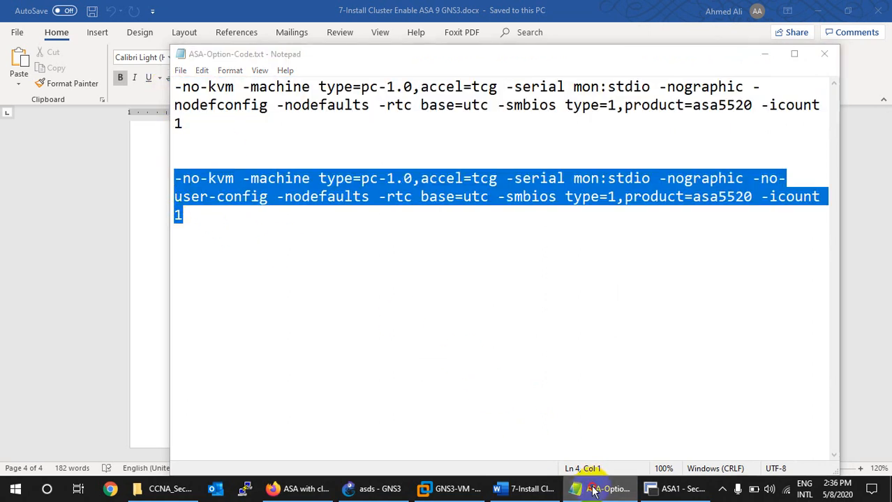
{"action": "left_click", "coordinate": [524, 489]}
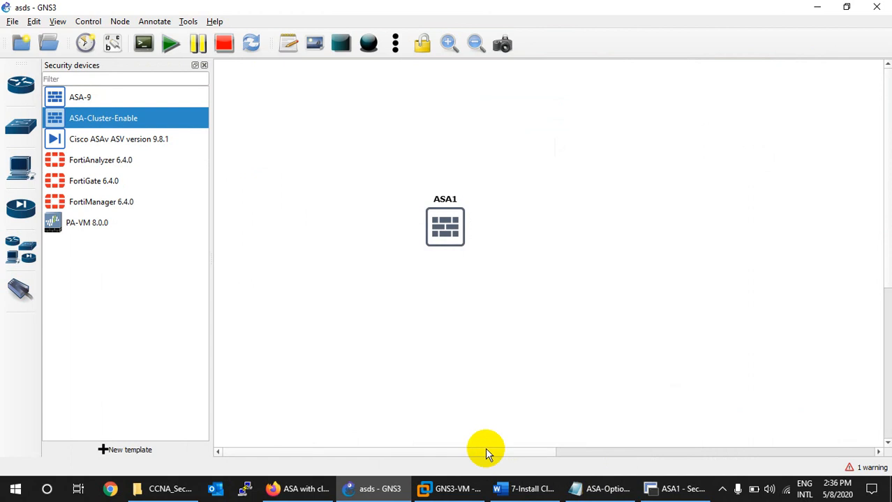
Return to the ASA1 console in SecureCRT, clear the screen and enter privileged mode with "en", leaving the enable password empty
{"action": "left_click", "coordinate": [652, 488]}
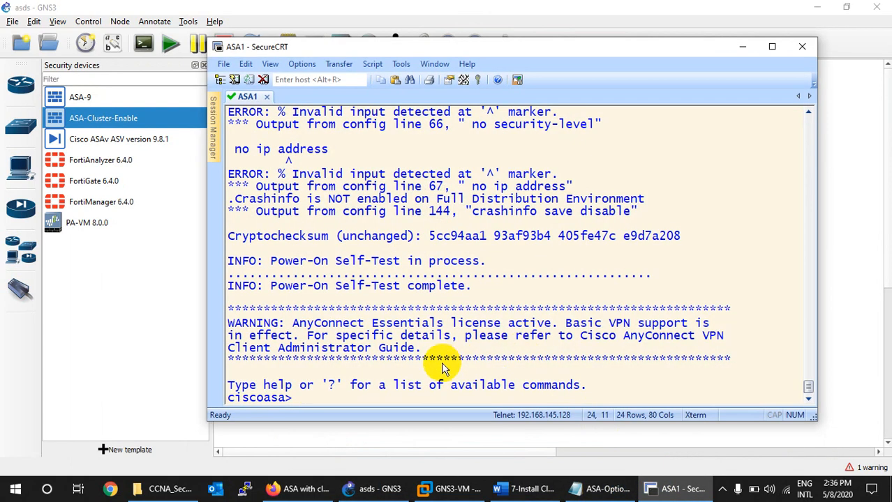
{"action": "key", "text": "ctrl+l"}
{"action": "key", "text": "Return"}
{"action": "key", "text": "Return"}
{"action": "key", "text": "Return"}
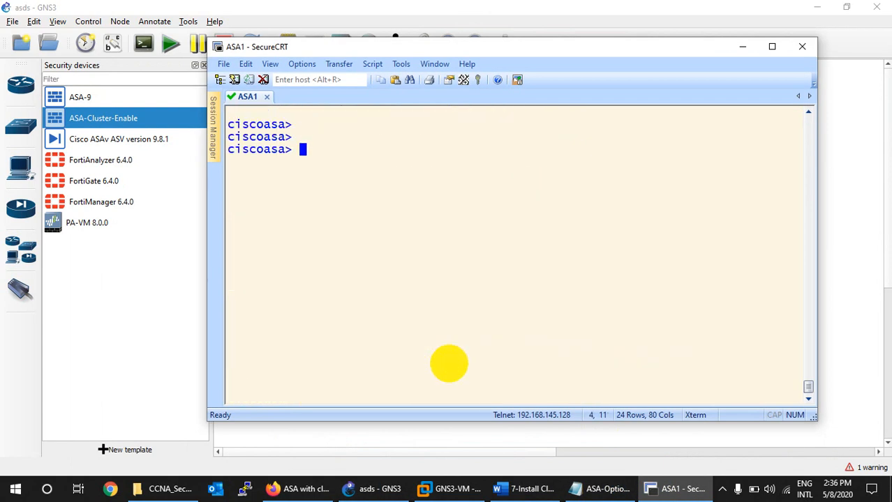
{"action": "type", "text": "en"}
{"action": "key", "text": "Return"}
{"action": "key", "text": "Return"}
{"action": "key", "text": "Return"}
Run "show version" on the ASA and enlarge the console window to full screen
{"action": "type", "text": "show "}
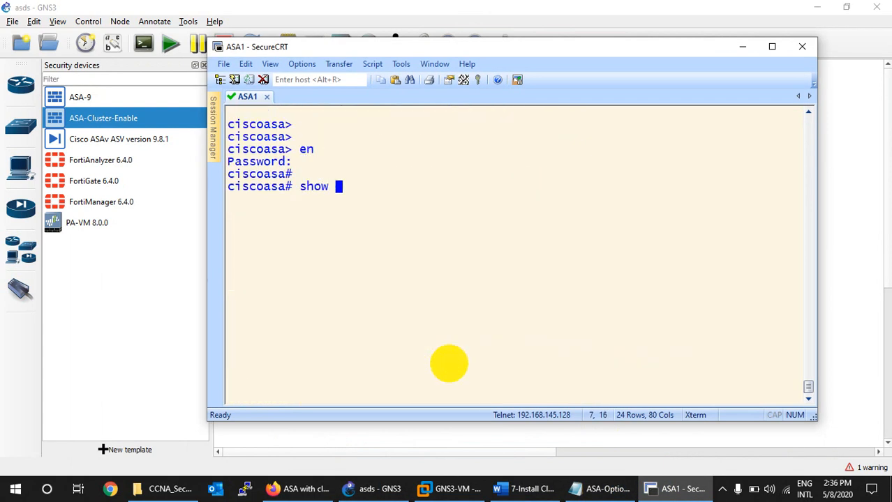
{"action": "type", "text": "ver"}
{"action": "key", "text": "Tab"}
{"action": "key", "text": "Return"}
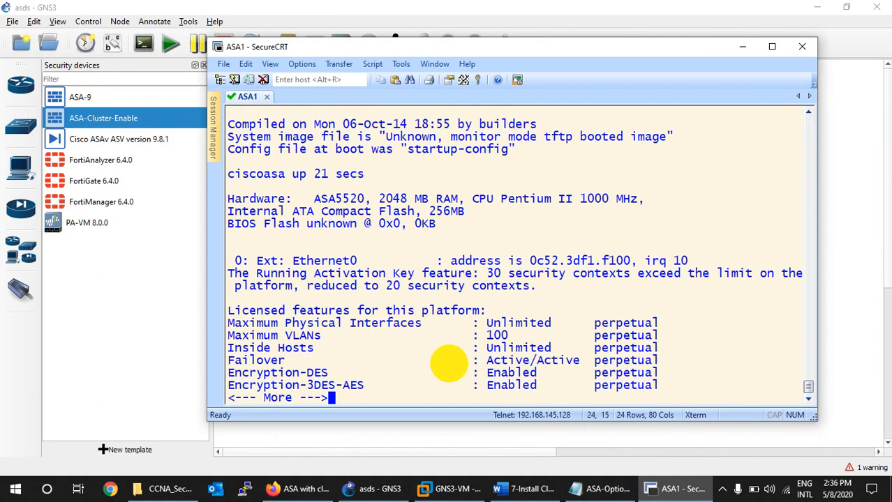
{"action": "left_click", "coordinate": [770, 44]}
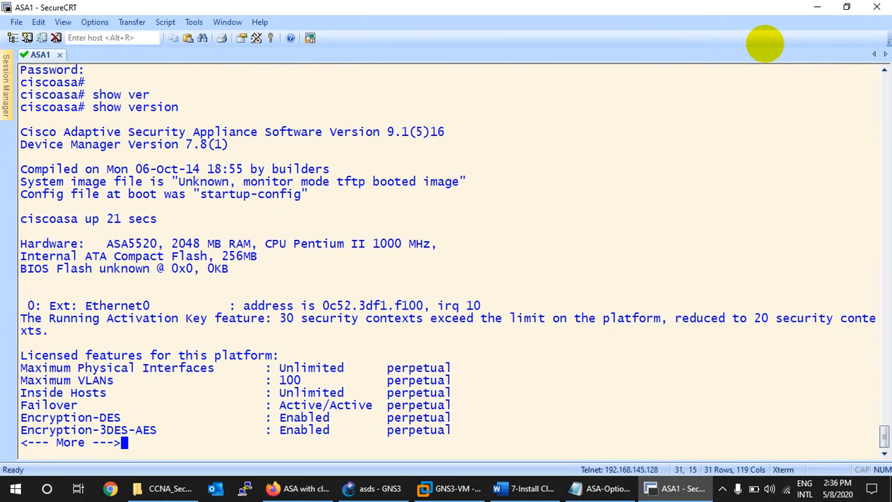
Page through the version output until the full list of licensed features is shown
{"action": "key", "text": "Return"}
{"action": "key", "text": "Return"}
{"action": "key", "text": "Return"}
{"action": "key", "text": "Return"}
{"action": "key", "text": "Return"}
{"action": "key", "text": "Return"}
{"action": "key", "text": "Return"}
{"action": "key", "text": "Return"}
{"action": "key", "text": "Return"}
{"action": "key", "text": "Return"}
{"action": "key", "text": "Return"}
{"action": "key", "text": "Return"}
{"action": "key", "text": "Return"}
{"action": "key", "text": "Return"}
{"action": "key", "text": "Return"}
{"action": "key", "text": "Return"}
{"action": "key", "text": "Return"}
{"action": "key", "text": "Return"}
{"action": "key", "text": "Return"}
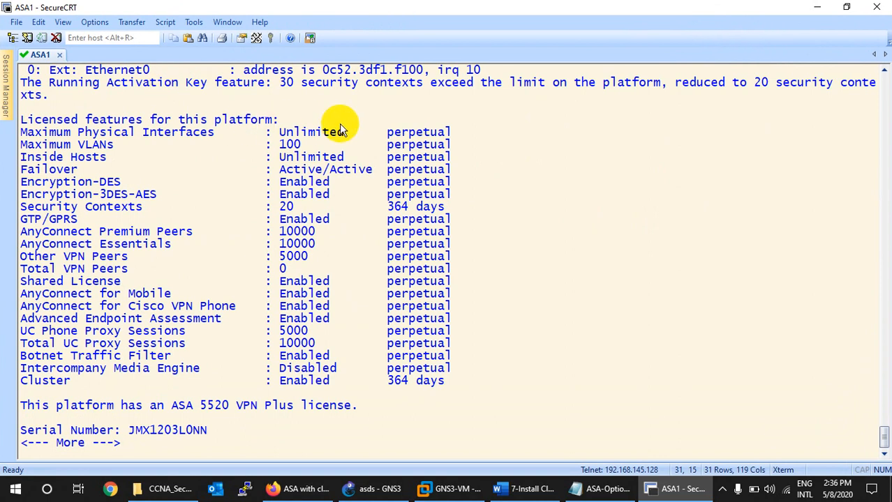
Examine the licensed features, highlighting physical interfaces, VLANs, inside hosts, failover, encryption, security contexts, AnyConnect and VPN peers, and the cluster entry
{"action": "left_click_drag", "start_coordinate": [344, 133], "coordinate": [129, 129]}
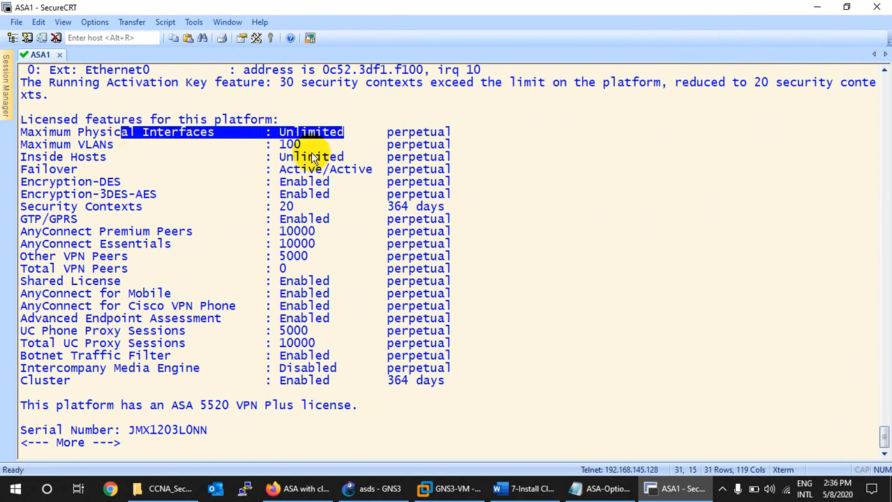
{"action": "left_click_drag", "start_coordinate": [314, 145], "coordinate": [143, 150]}
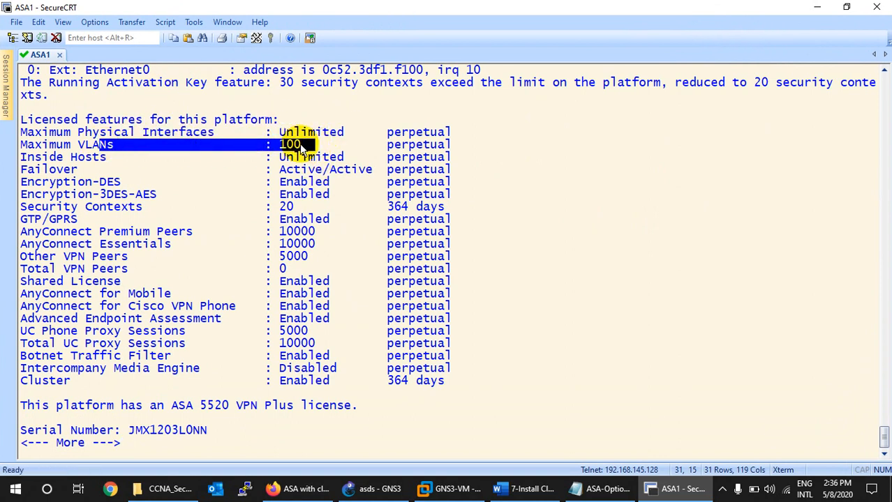
{"action": "left_click_drag", "start_coordinate": [349, 157], "coordinate": [72, 156]}
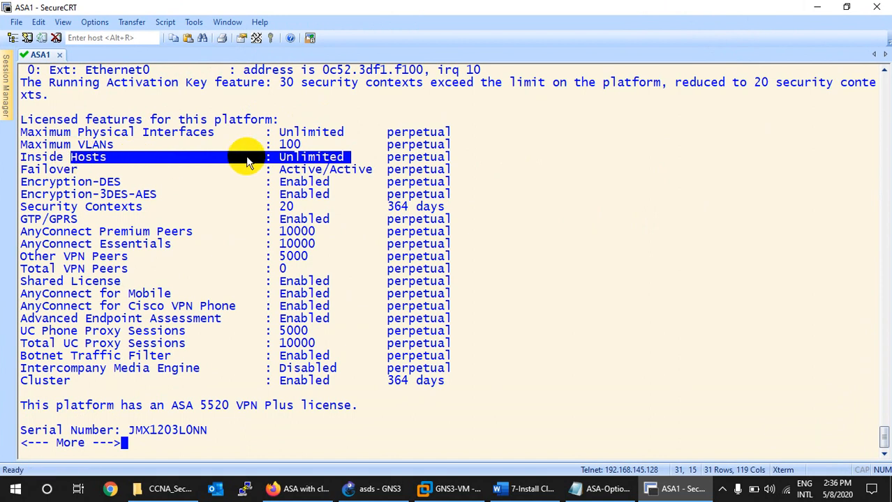
{"action": "left_click", "coordinate": [374, 173]}
{"action": "left_click_drag", "start_coordinate": [375, 173], "coordinate": [23, 174]}
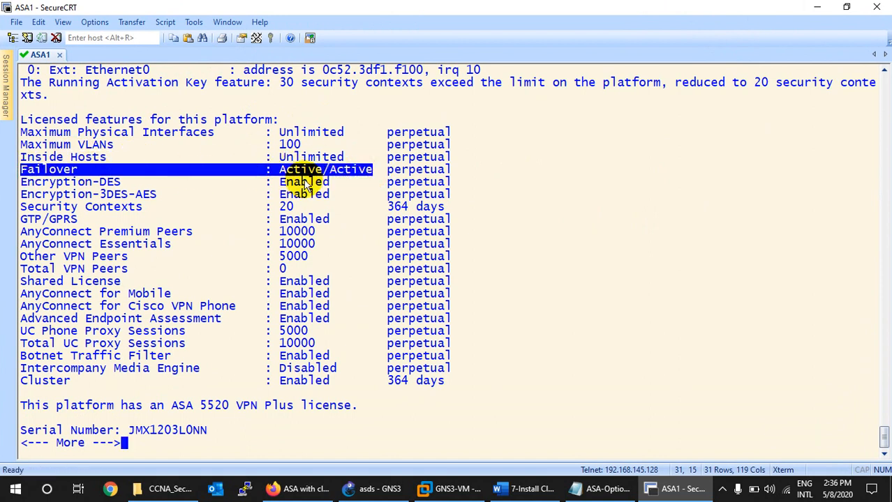
{"action": "left_click_drag", "start_coordinate": [328, 183], "coordinate": [230, 181]}
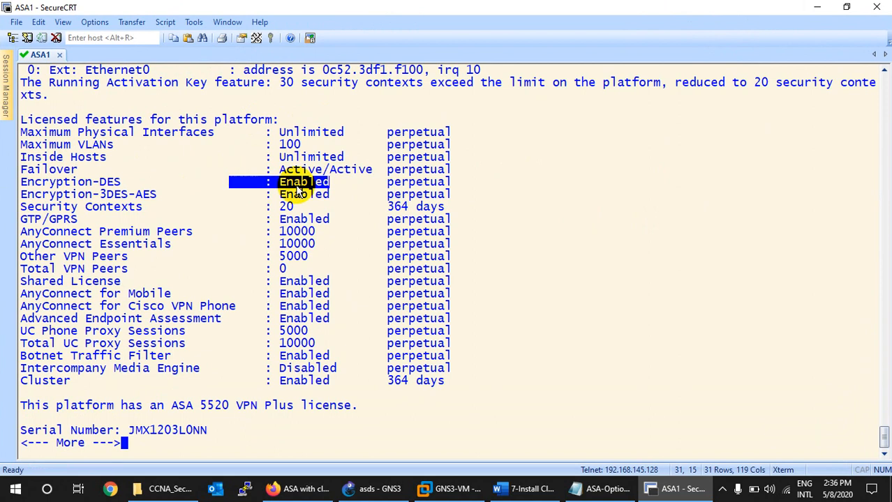
{"action": "left_click_drag", "start_coordinate": [339, 195], "coordinate": [250, 194]}
{"action": "left_click_drag", "start_coordinate": [314, 208], "coordinate": [30, 209]}
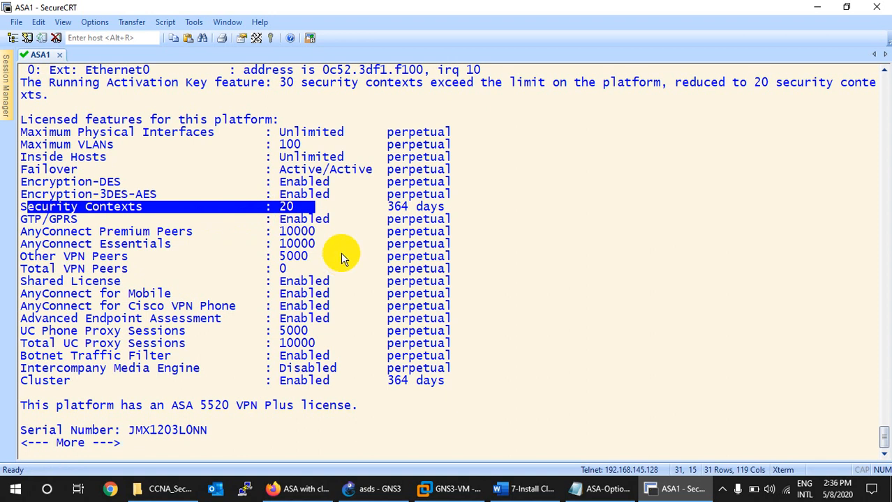
{"action": "left_click_drag", "start_coordinate": [36, 232], "coordinate": [307, 258]}
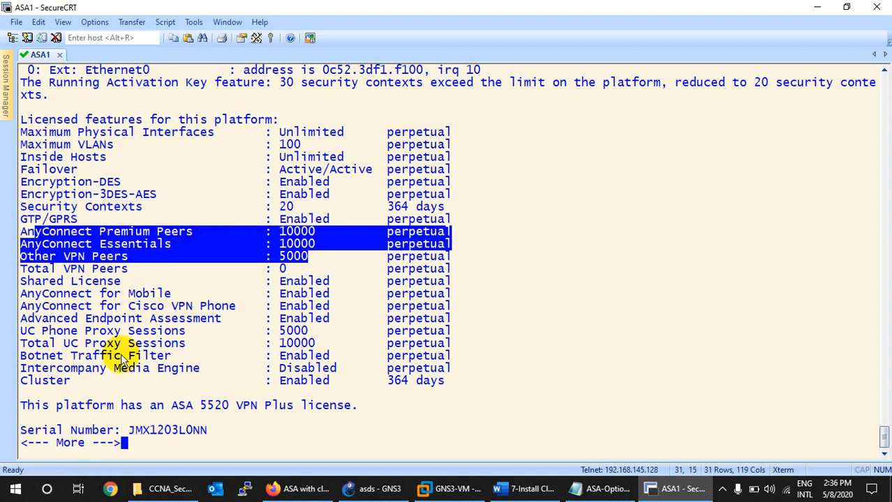
{"action": "left_click_drag", "start_coordinate": [21, 384], "coordinate": [445, 386]}
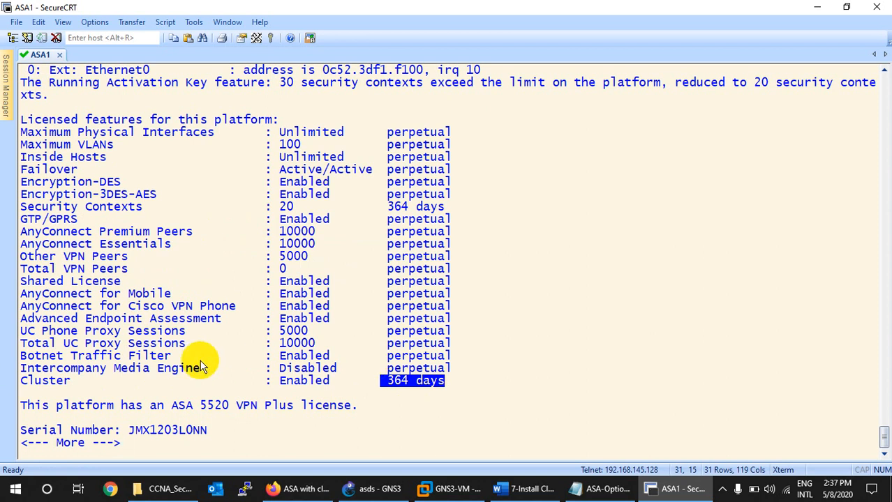
{"action": "left_click_drag", "start_coordinate": [336, 323], "coordinate": [40, 138]}
{"action": "left_click", "coordinate": [223, 298]}
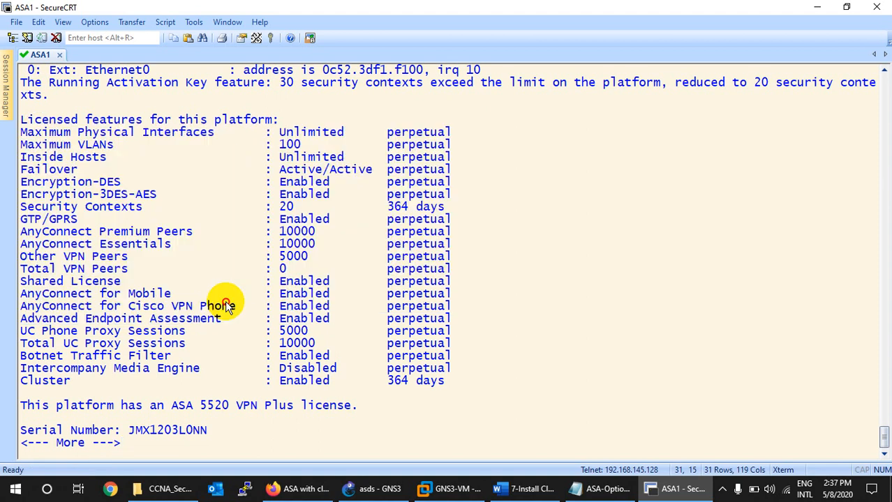
Highlight the remaining licensed features, page to the end of the version output and close the ASA1 console, confirming the disconnect
{"action": "left_click_drag", "start_coordinate": [446, 383], "coordinate": [101, 240]}
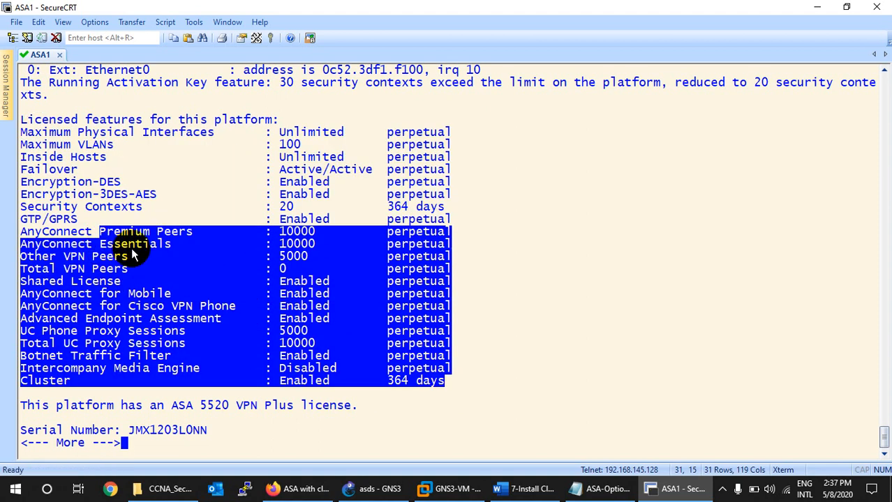
{"action": "key", "text": "space"}
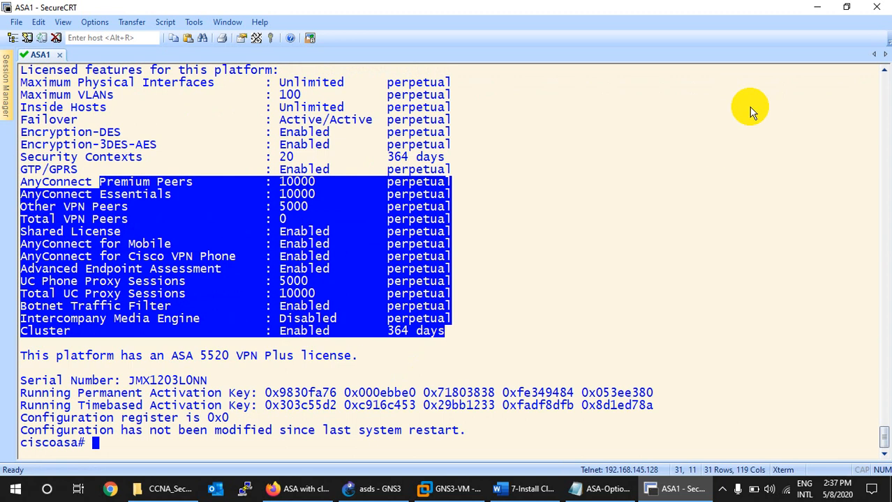
{"action": "left_click", "coordinate": [876, 7]}
{"action": "left_click", "coordinate": [462, 274]}
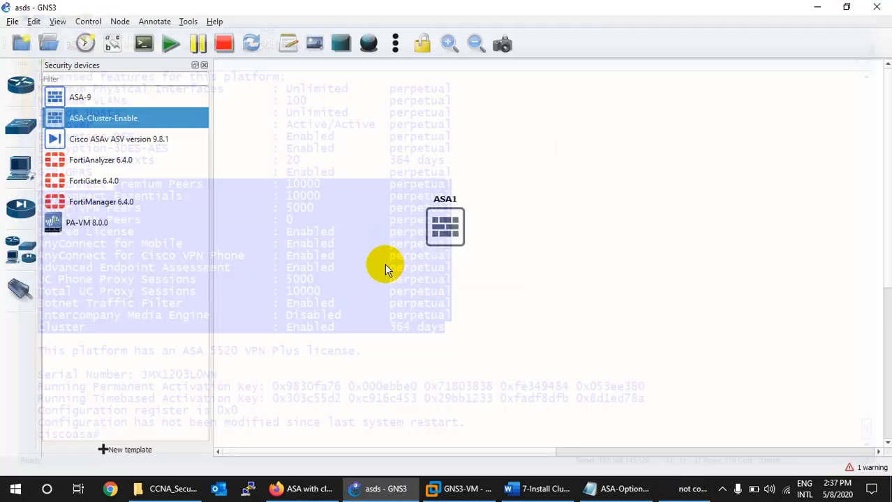
Add a Cisco ASAv ASV version 9.8.1 node to the GNS3 workspace and arrange it level with ASA1, with space between them
{"action": "left_click", "coordinate": [85, 143]}
{"action": "left_click_drag", "start_coordinate": [85, 143], "coordinate": [309, 238]}
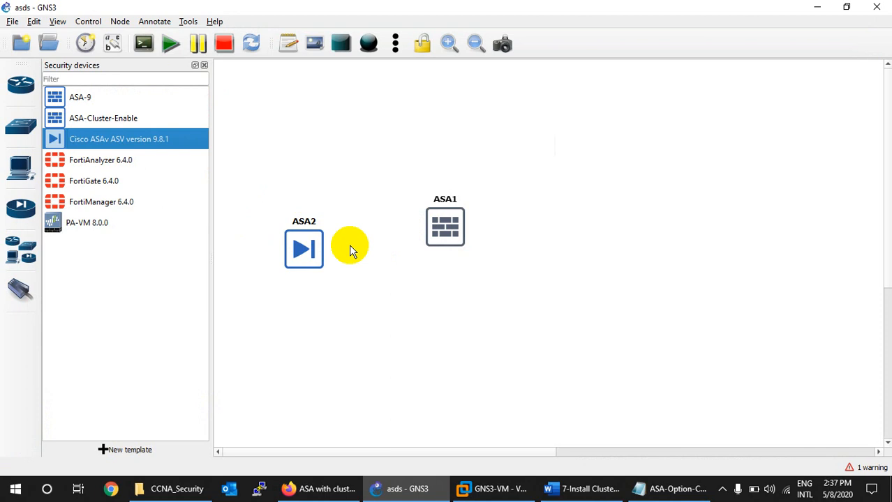
{"action": "left_click_drag", "start_coordinate": [444, 225], "coordinate": [519, 239]}
{"action": "left_click_drag", "start_coordinate": [313, 249], "coordinate": [380, 226]}
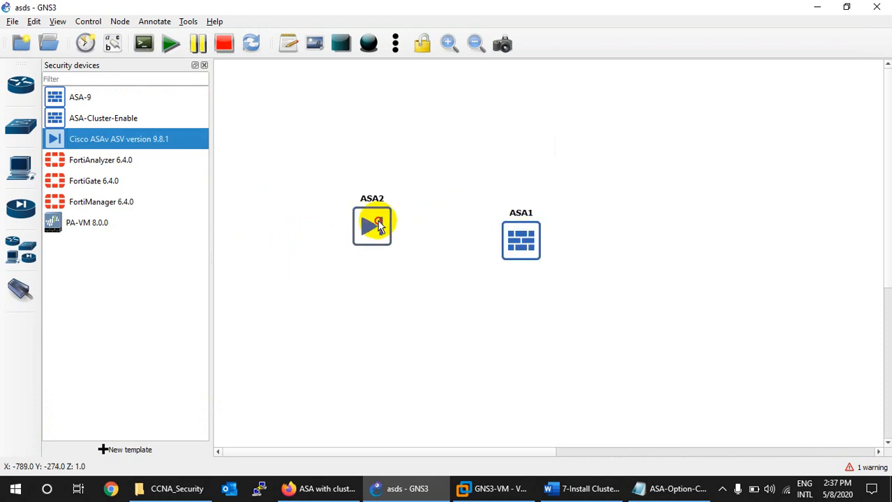
{"action": "mouse_move", "coordinate": [380, 239]}
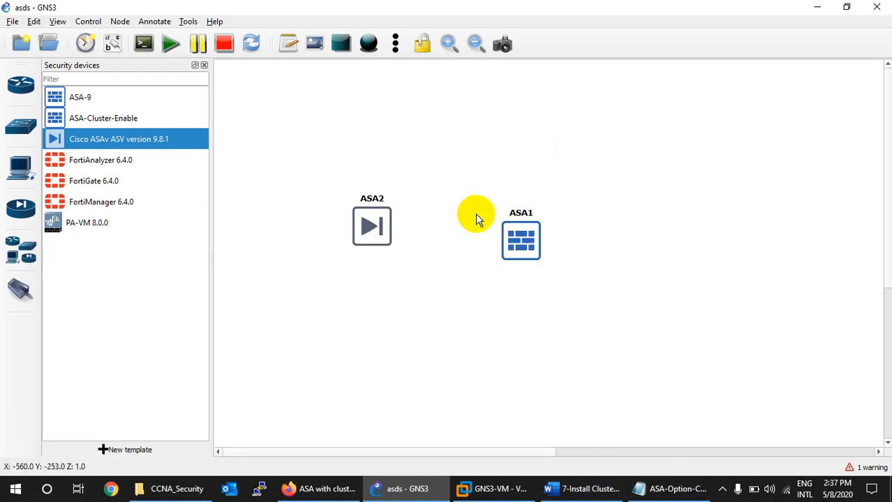
{"action": "mouse_move", "coordinate": [528, 254]}
{"action": "left_click_drag", "start_coordinate": [368, 234], "coordinate": [368, 249]}
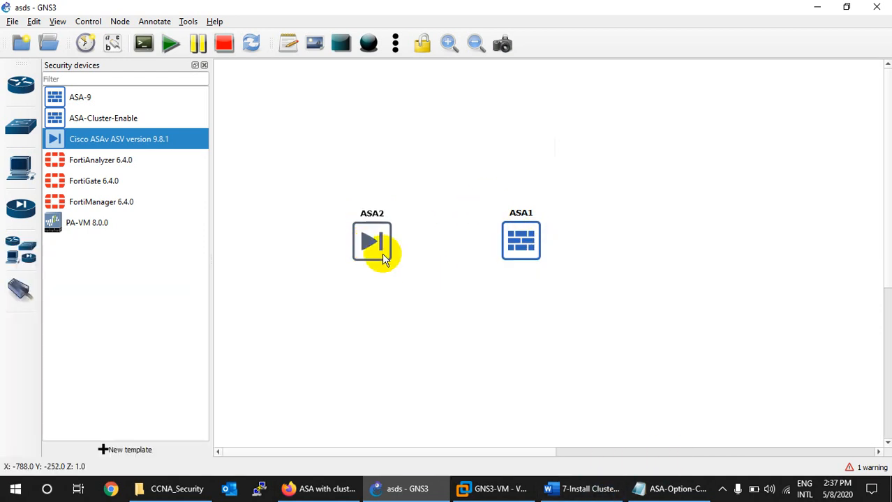
Start the ASA2 node and open its console, then return to GNS3
{"action": "right_click", "coordinate": [374, 239]}
{"action": "left_click", "coordinate": [406, 274]}
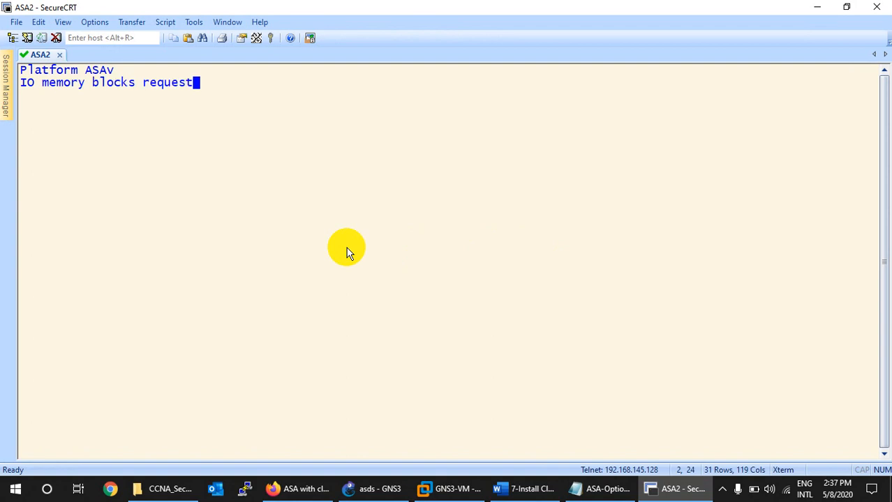
{"action": "left_click", "coordinate": [656, 494]}
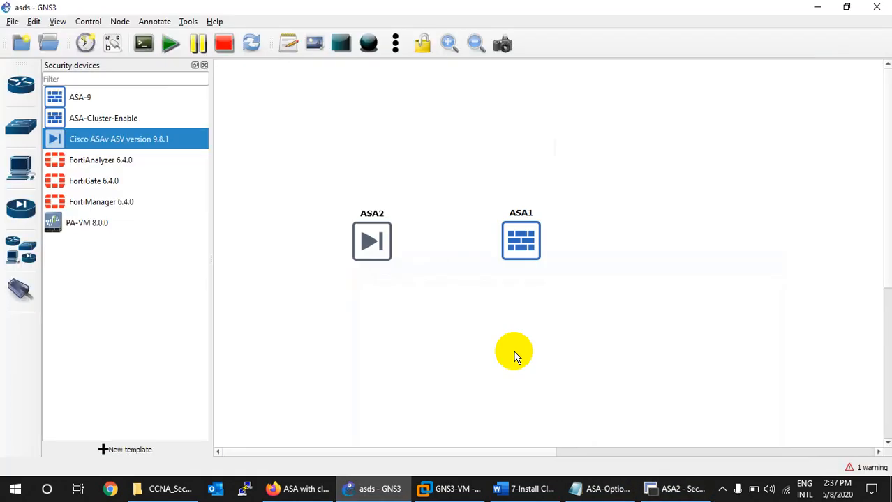
Open the ASA1 console and close the duplicate ASA2 session, confirming the disconnect
{"action": "right_click", "coordinate": [524, 236]}
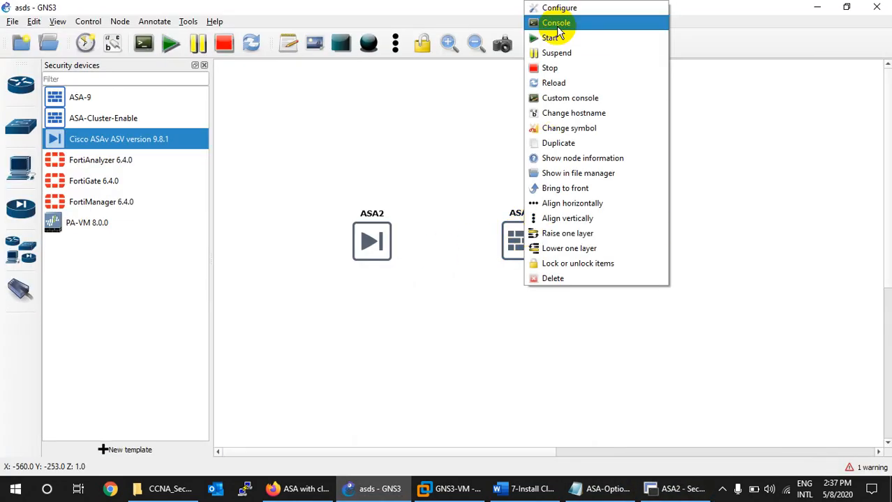
{"action": "left_click", "coordinate": [556, 26]}
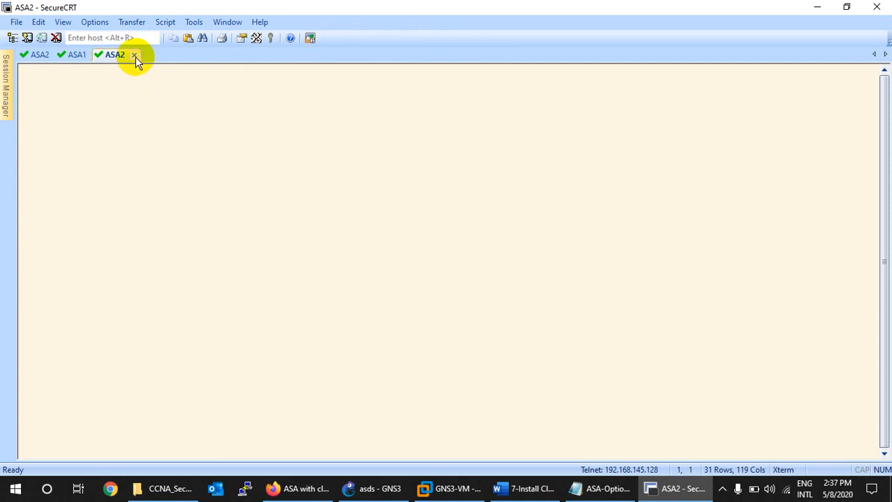
{"action": "left_click", "coordinate": [135, 56]}
{"action": "left_click", "coordinate": [452, 273]}
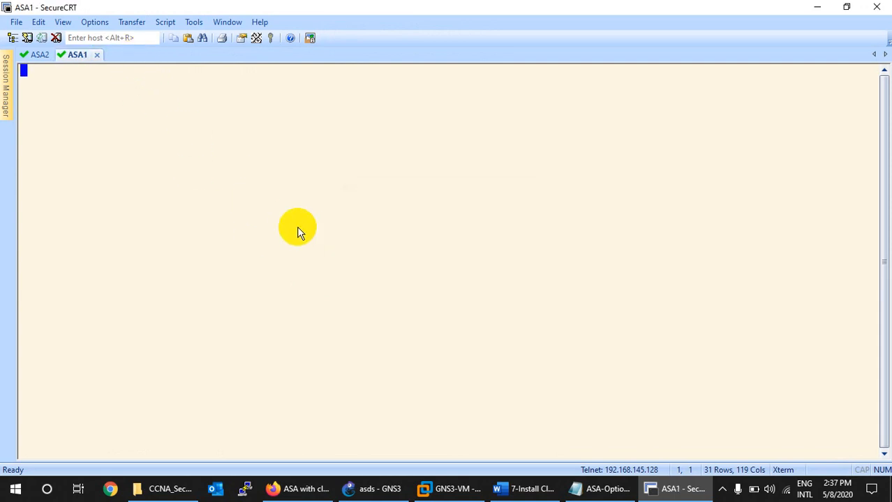
Run "show version" on ASA1 and advance the output until the full licensed features list is shown
{"action": "key", "text": "Return"}
{"action": "type", "text": "show ver"}
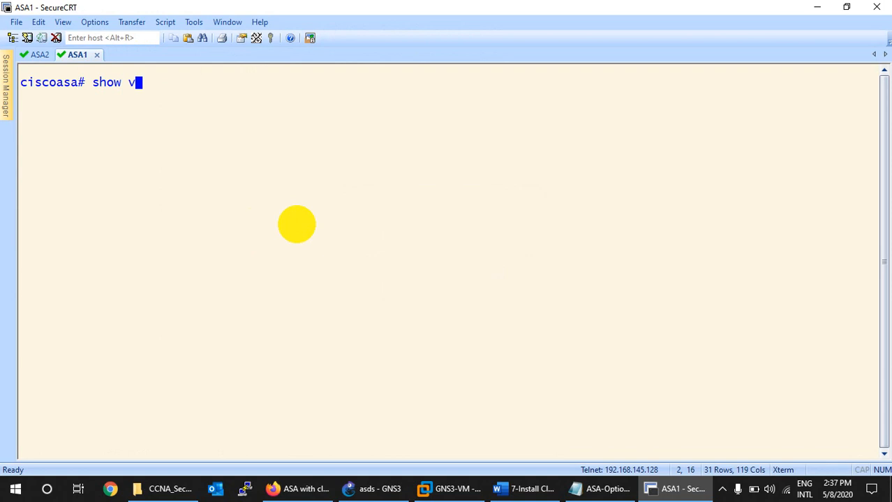
{"action": "key", "text": "Tab"}
{"action": "key", "text": "Return"}
{"action": "key", "text": "Return"}
{"action": "key", "text": "Return"}
{"action": "key", "text": "Return"}
{"action": "key", "text": "Return"}
{"action": "key", "text": "Return"}
{"action": "key", "text": "Return"}
{"action": "key", "text": "Return"}
{"action": "key", "text": "Return"}
{"action": "key", "text": "Return"}
{"action": "key", "text": "Return"}
{"action": "key", "text": "Return"}
{"action": "key", "text": "Return"}
{"action": "key", "text": "Return"}
{"action": "key", "text": "Return"}
{"action": "key", "text": "Return"}
{"action": "key", "text": "Return"}
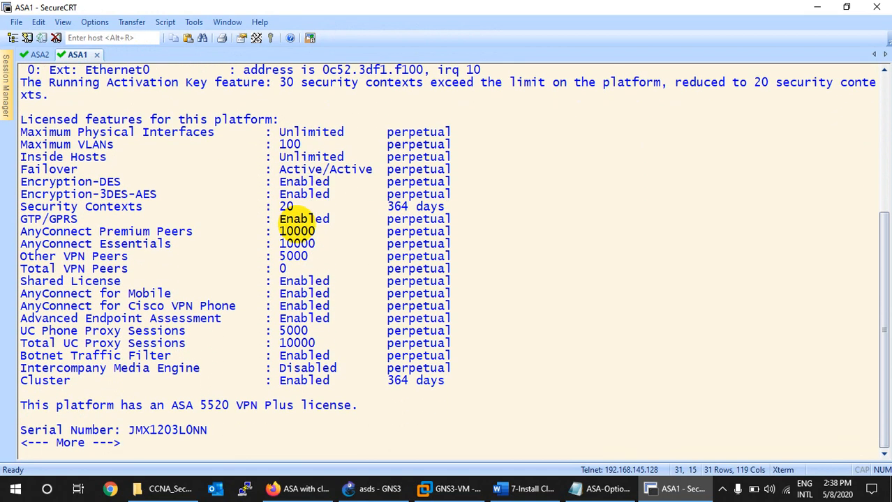
Monitor the ASA2 boot in its console and inspect ASA1's node details in GNS3, including its processor count and memory
{"action": "left_click", "coordinate": [39, 54]}
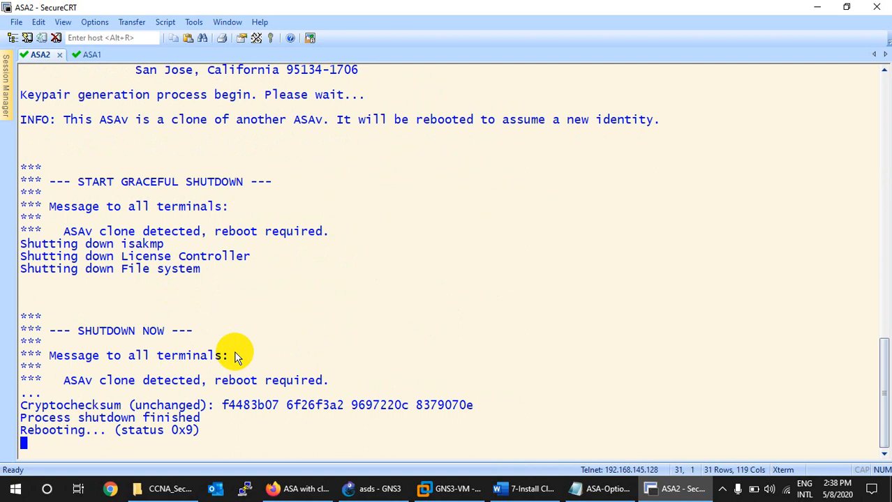
{"action": "left_click", "coordinate": [662, 490]}
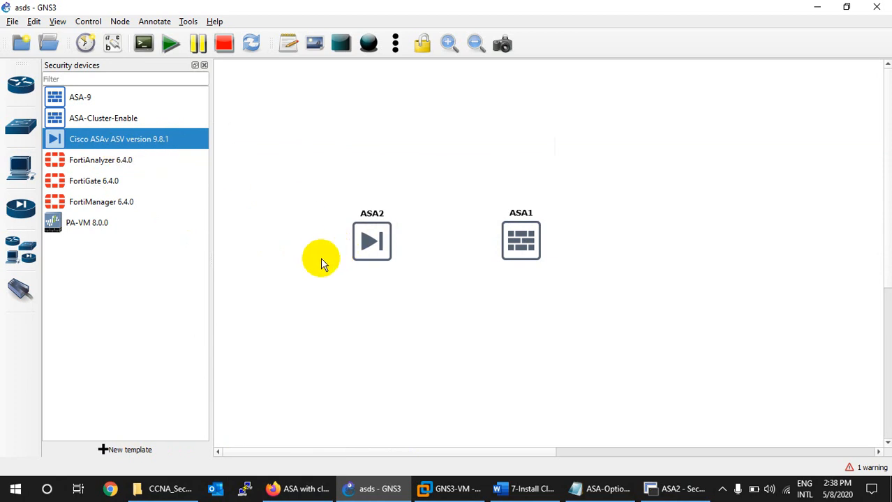
{"action": "left_click", "coordinate": [676, 487]}
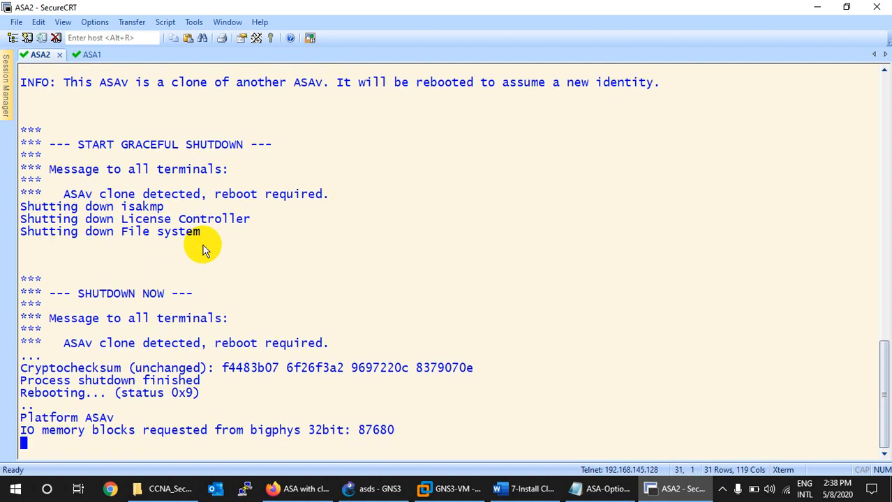
{"action": "left_click", "coordinate": [675, 489]}
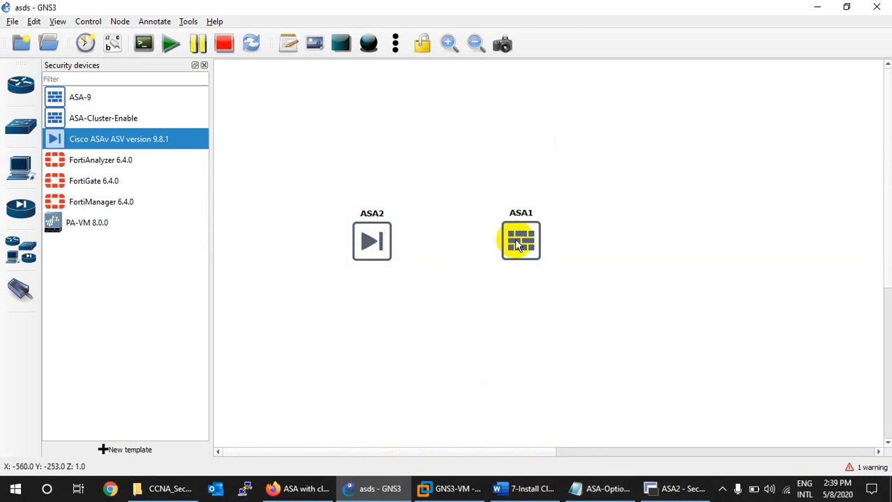
{"action": "left_click_drag", "start_coordinate": [521, 242], "coordinate": [520, 247]}
{"action": "left_click", "coordinate": [561, 275]}
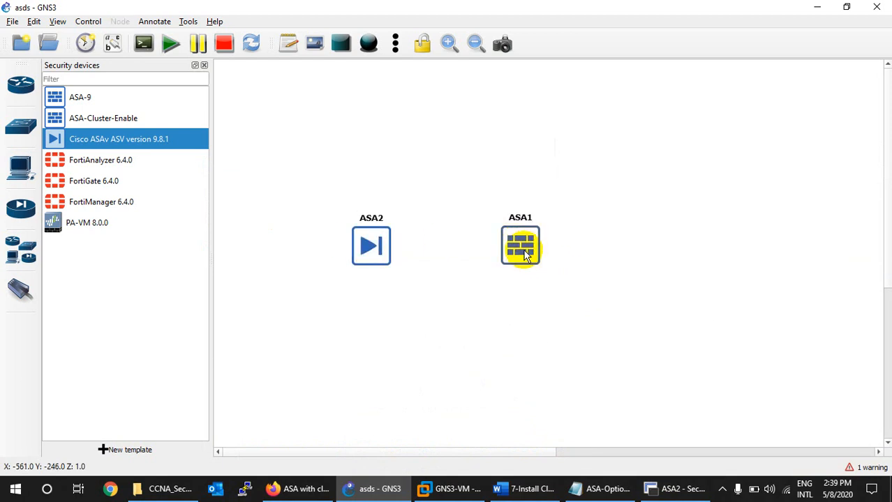
{"action": "mouse_move", "coordinate": [528, 254]}
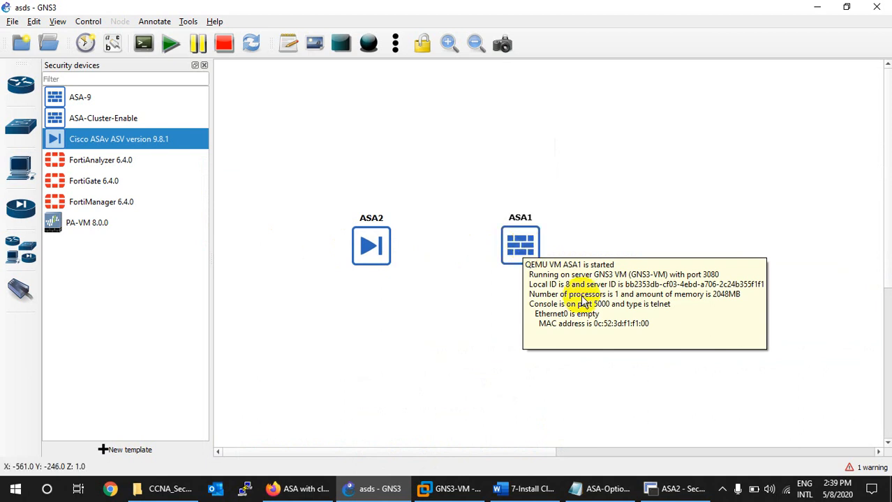
{"action": "left_click", "coordinate": [673, 494]}
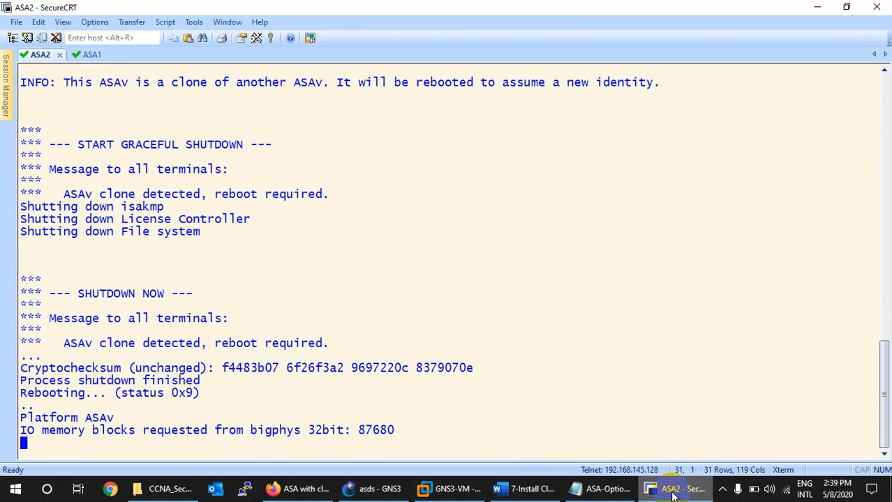
{"action": "left_click", "coordinate": [673, 494]}
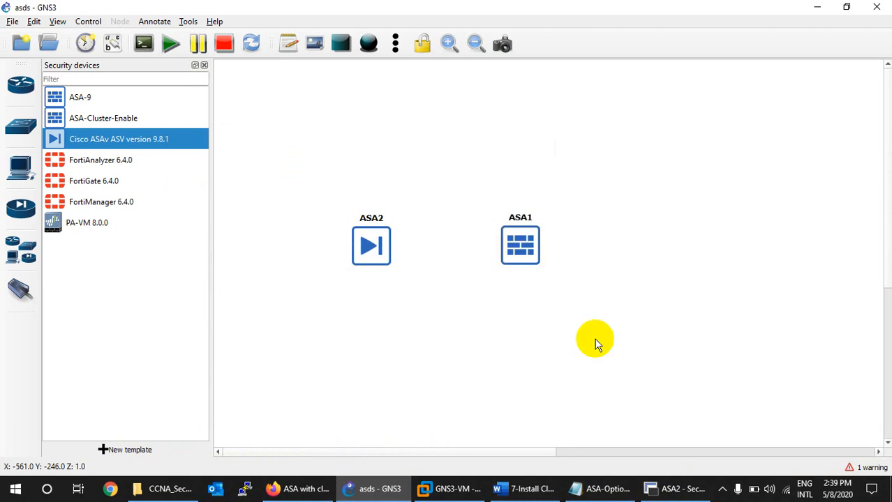
Return to the ASA2 console, clear the screen and enter privileged mode with "en", leaving the enable password empty
{"action": "left_click", "coordinate": [676, 492]}
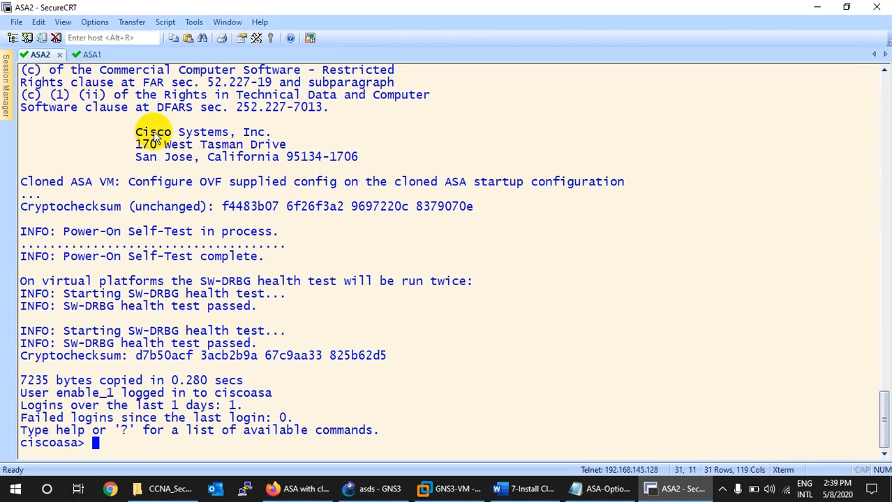
{"action": "key", "text": "Return"}
{"action": "type", "text": "show"}
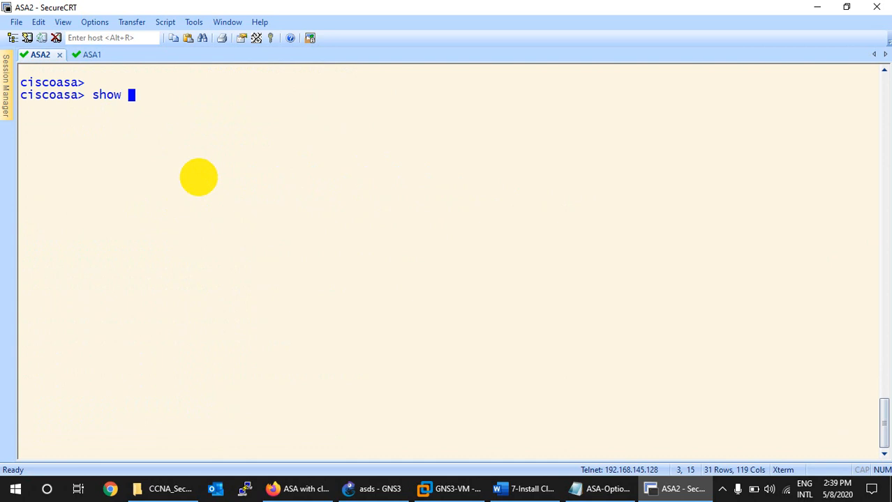
{"action": "key", "text": "Return"}
{"action": "key", "text": "Return"}
Run "show ver" on ASA2 and page forward to its licensed features
{"action": "type", "text": "coasa# s"}
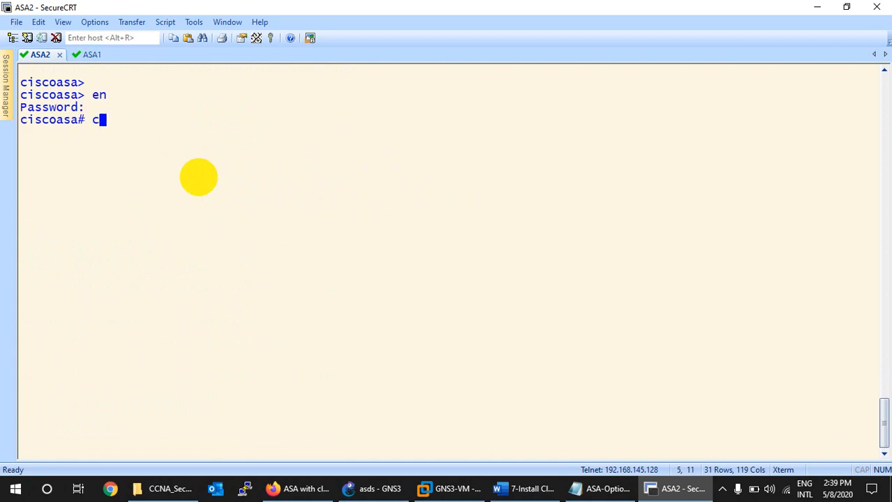
{"action": "type", "text": "how ver"}
{"action": "key", "text": "Return"}
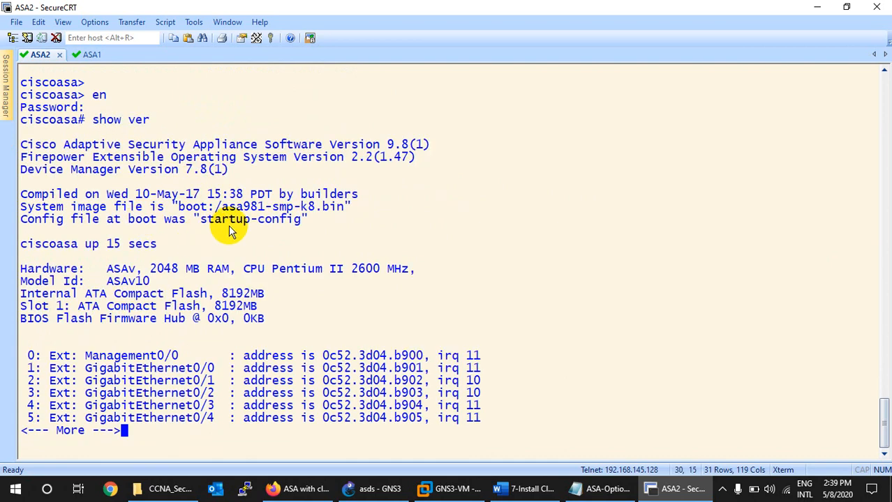
{"action": "key", "text": "space"}
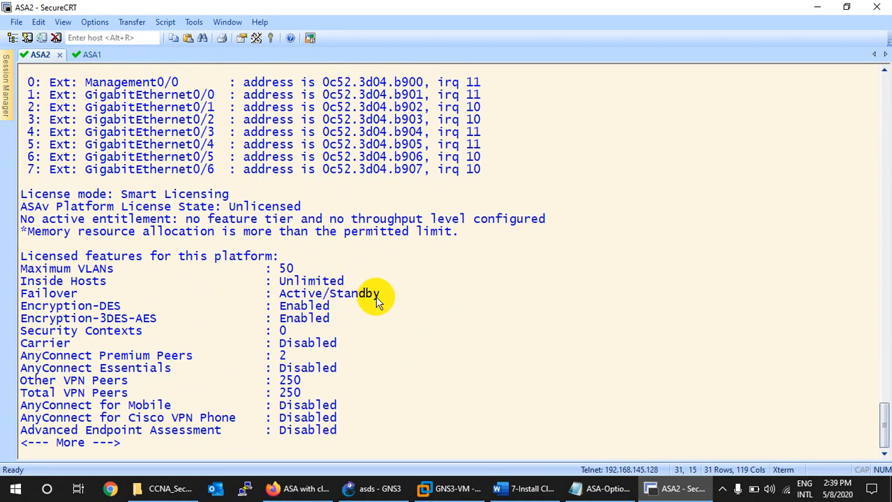
Compare the failover license of ASA2 with that of ASA1, highlighting the value in each console
{"action": "left_click_drag", "start_coordinate": [377, 296], "coordinate": [285, 294]}
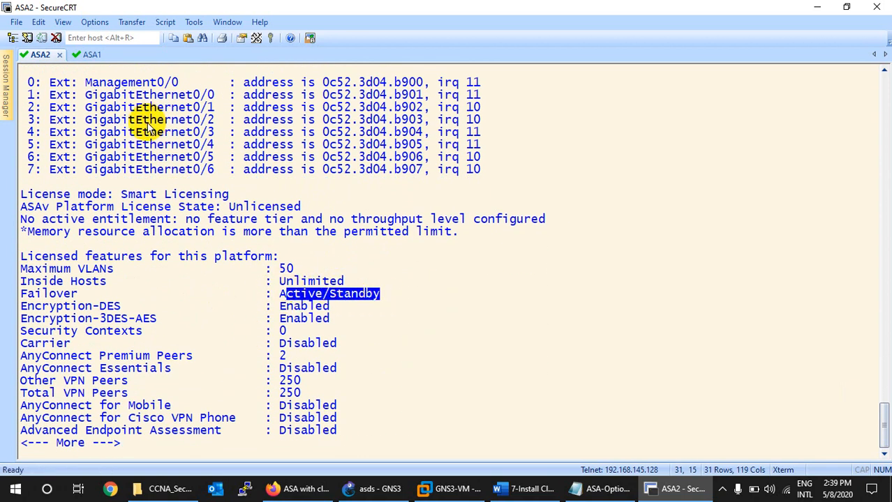
{"action": "left_click", "coordinate": [87, 55]}
{"action": "left_click_drag", "start_coordinate": [371, 170], "coordinate": [279, 170]}
Compare the Carrier, AnyConnect Premium Peers and AnyConnect Essentials entries of ASA2 with the matching ASA1 features, highlighting them in the consoles
{"action": "left_click", "coordinate": [38, 54]}
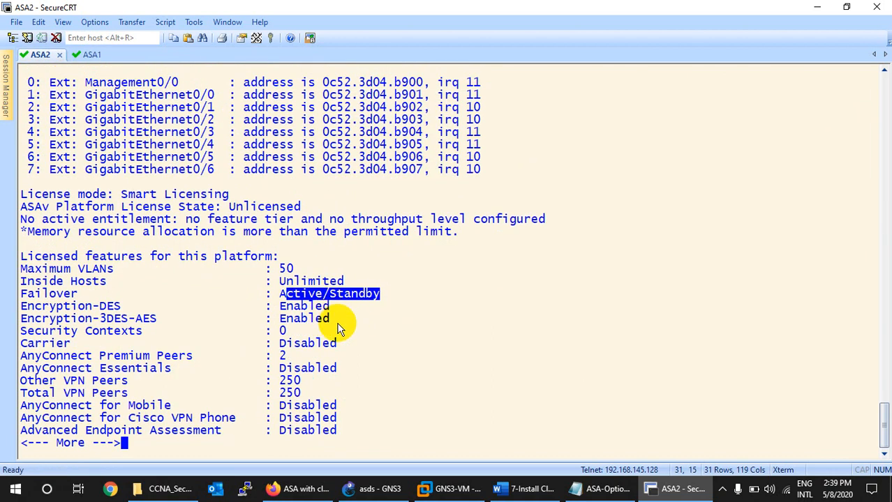
{"action": "left_click_drag", "start_coordinate": [338, 344], "coordinate": [17, 345]}
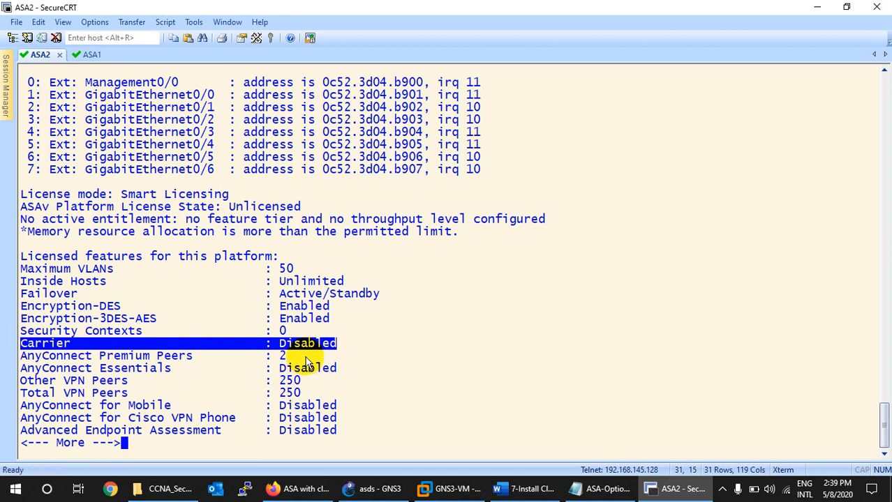
{"action": "left_click_drag", "start_coordinate": [307, 356], "coordinate": [46, 359]}
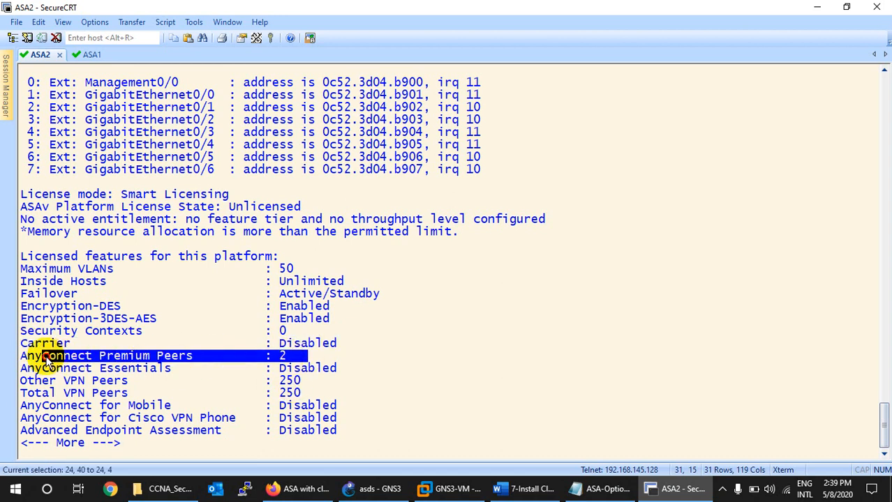
{"action": "left_click", "coordinate": [91, 55]}
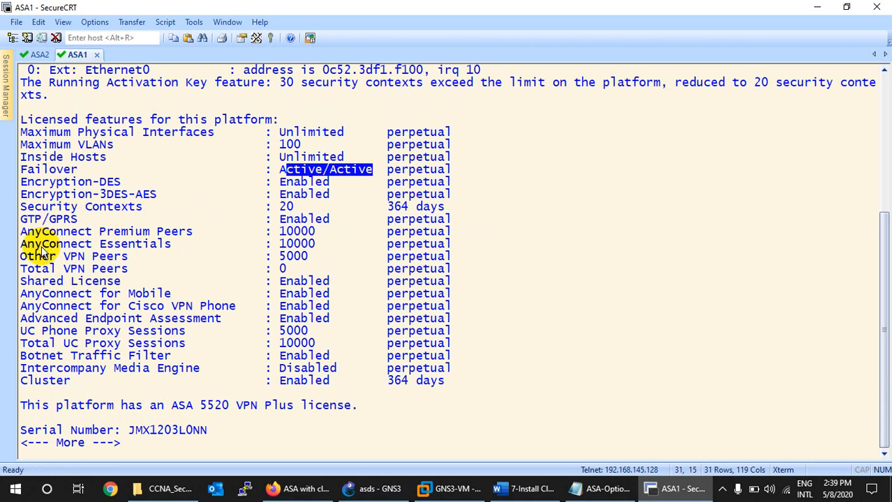
{"action": "left_click_drag", "start_coordinate": [315, 244], "coordinate": [31, 234]}
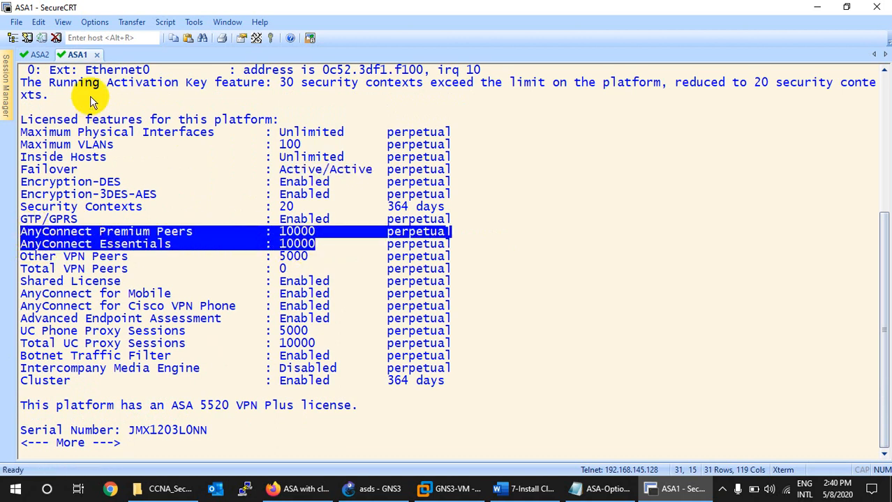
{"action": "left_click", "coordinate": [35, 54]}
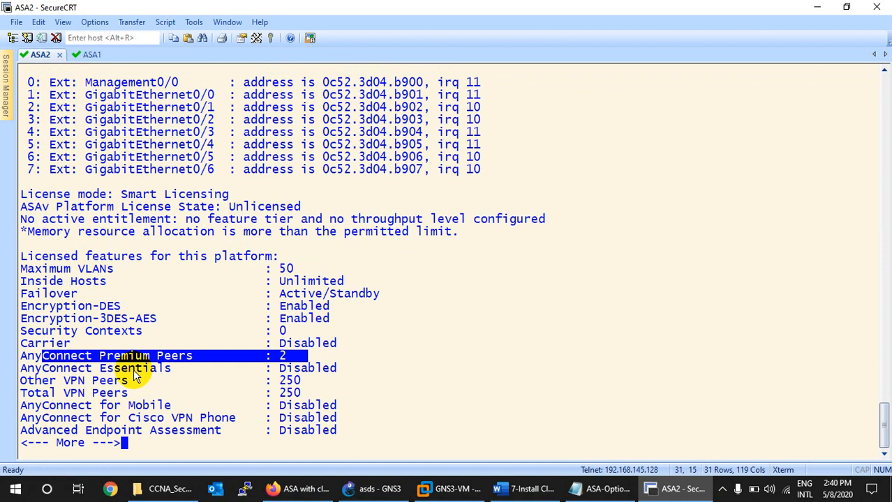
{"action": "left_click_drag", "start_coordinate": [344, 370], "coordinate": [19, 369]}
{"action": "left_click", "coordinate": [84, 55]}
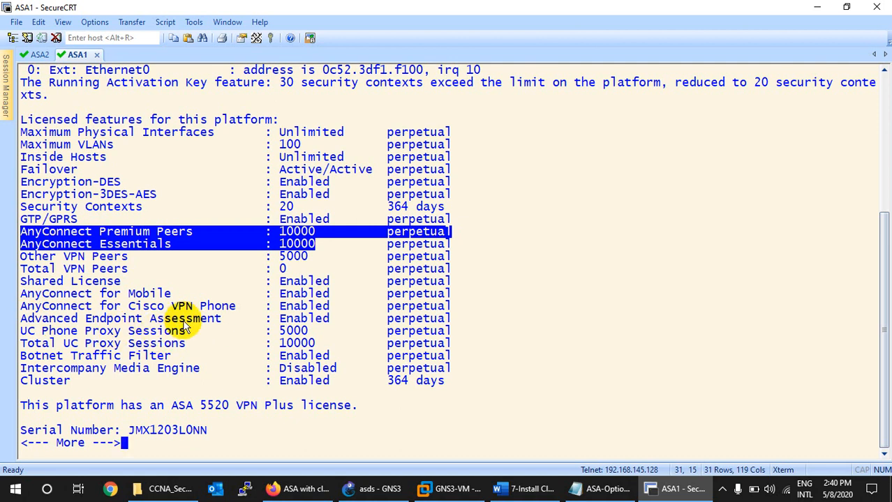
Highlight AnyConnect Essentials on ASA1, then return to the ASA2 console and advance its version output through the remaining licensed features
{"action": "left_click_drag", "start_coordinate": [321, 243], "coordinate": [11, 246]}
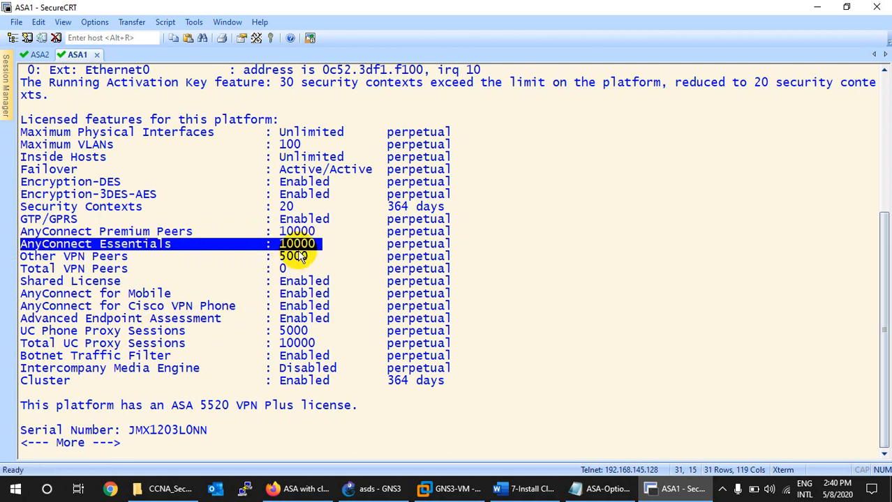
{"action": "left_click", "coordinate": [47, 58]}
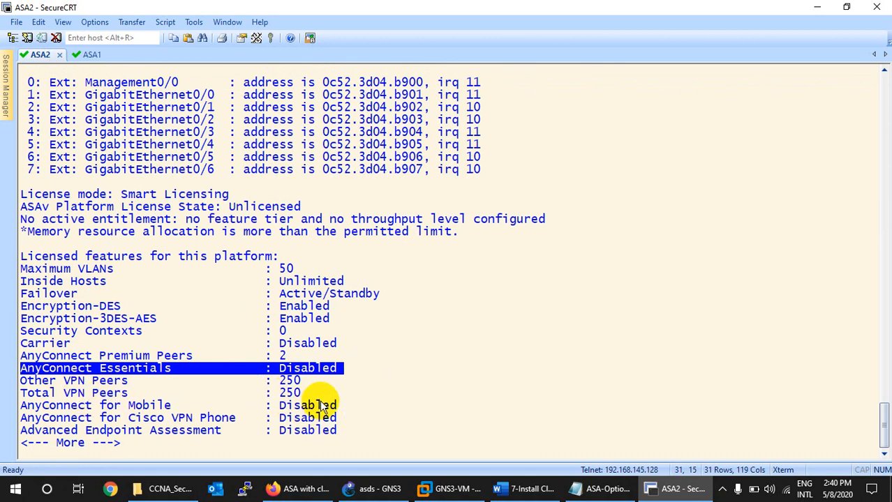
{"action": "key", "text": "Return"}
{"action": "key", "text": "Return"}
{"action": "key", "text": "Return"}
{"action": "key", "text": "Return"}
{"action": "key", "text": "Return"}
{"action": "key", "text": "Return"}
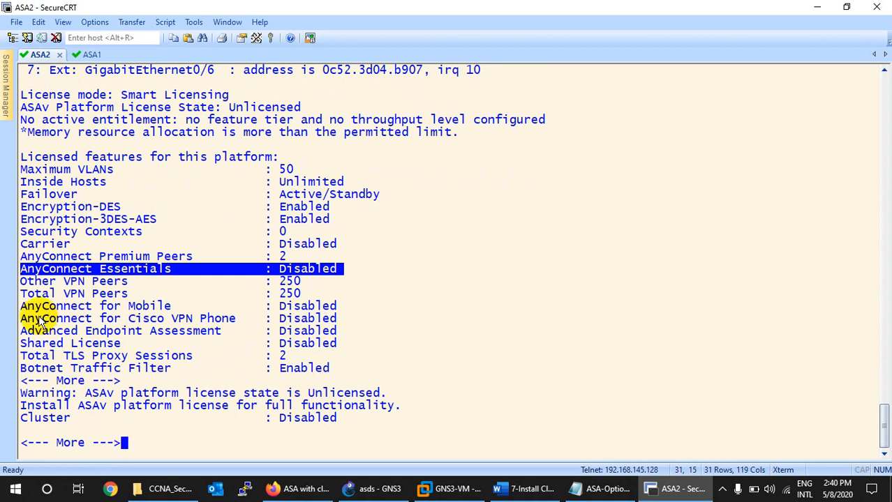
Compare ASA2's entries from AnyConnect for Mobile through Shared License with the AnyConnect phone and endpoint assessment entries on ASA1, highlighting them in each console
{"action": "left_click_drag", "start_coordinate": [28, 307], "coordinate": [338, 348]}
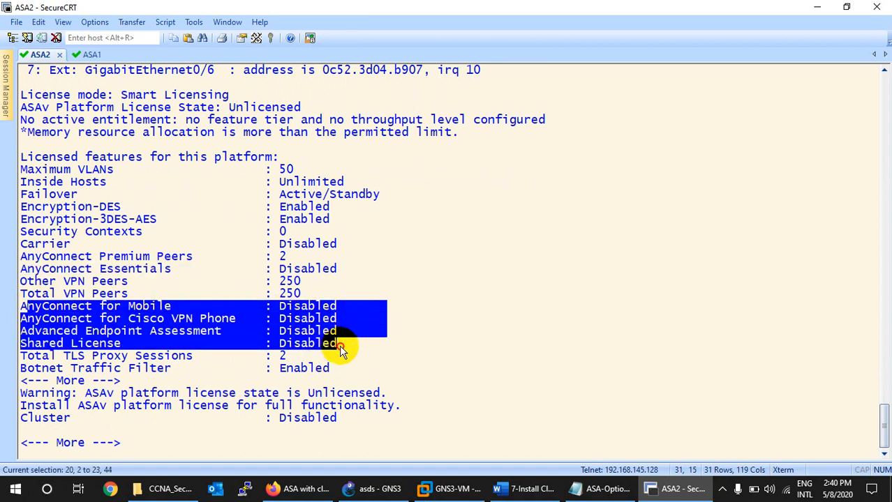
{"action": "left_click", "coordinate": [85, 54]}
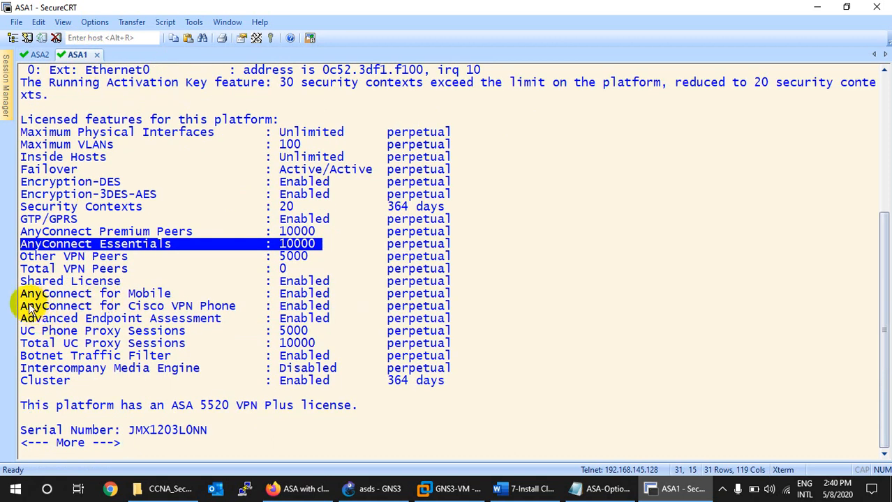
{"action": "left_click_drag", "start_coordinate": [30, 308], "coordinate": [323, 337]}
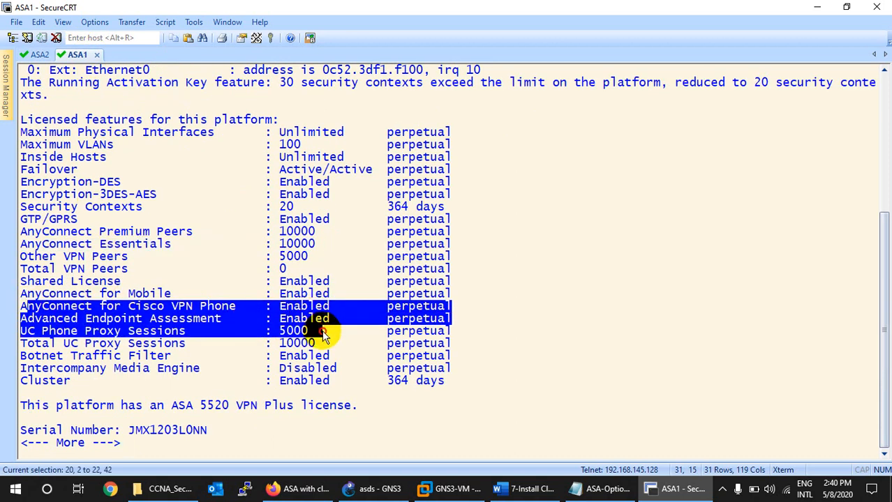
Return to ASA2, page to the end of its version output and highlight the Botnet Traffic Filter entry
{"action": "left_click", "coordinate": [35, 55]}
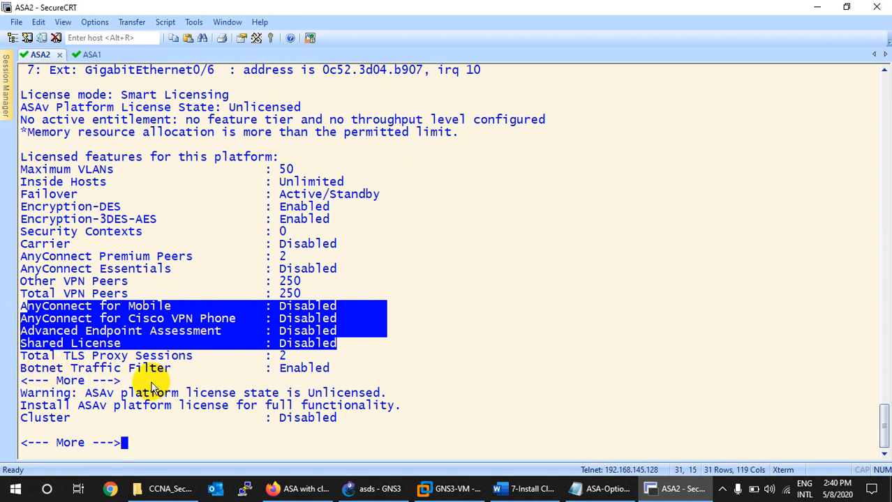
{"action": "key", "text": "space"}
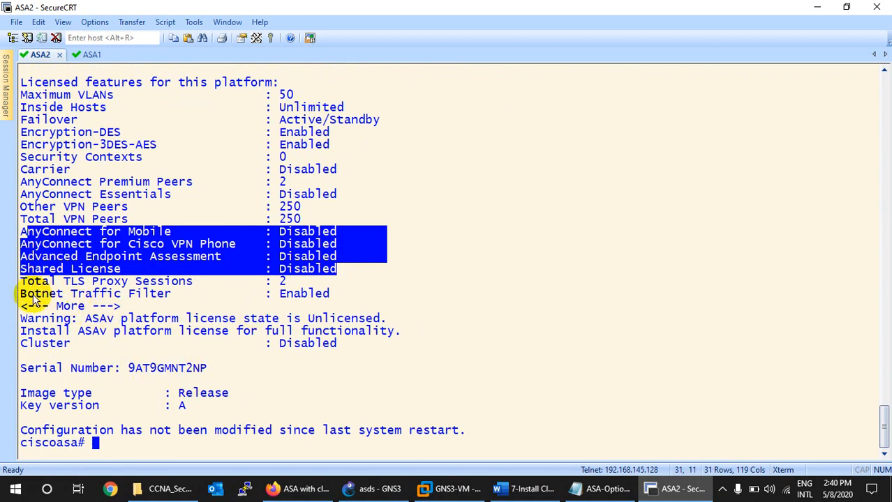
{"action": "left_click_drag", "start_coordinate": [23, 296], "coordinate": [336, 299]}
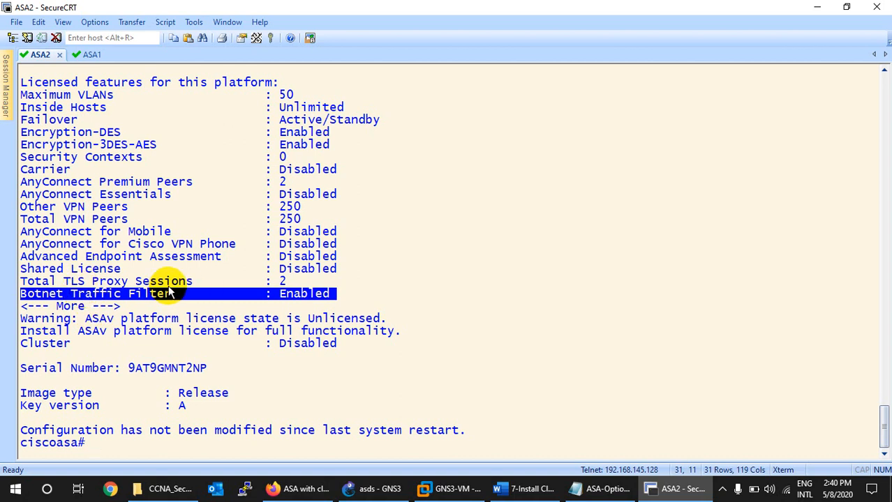
Clear the ASA2 console and run "show ver" again through to the end of its output
{"action": "key", "text": "ctrl+l"}
{"action": "key", "text": "Return"}
{"action": "key", "text": "Return"}
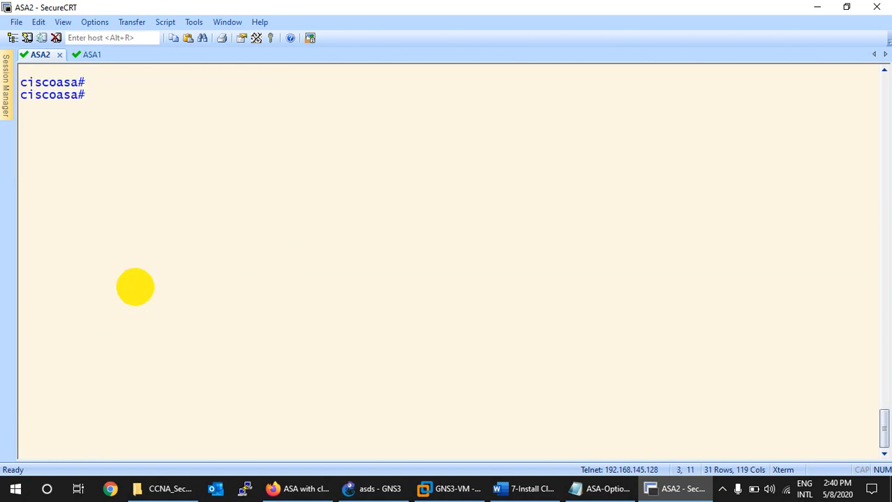
{"action": "type", "text": "show ver"}
{"action": "key", "text": "Return"}
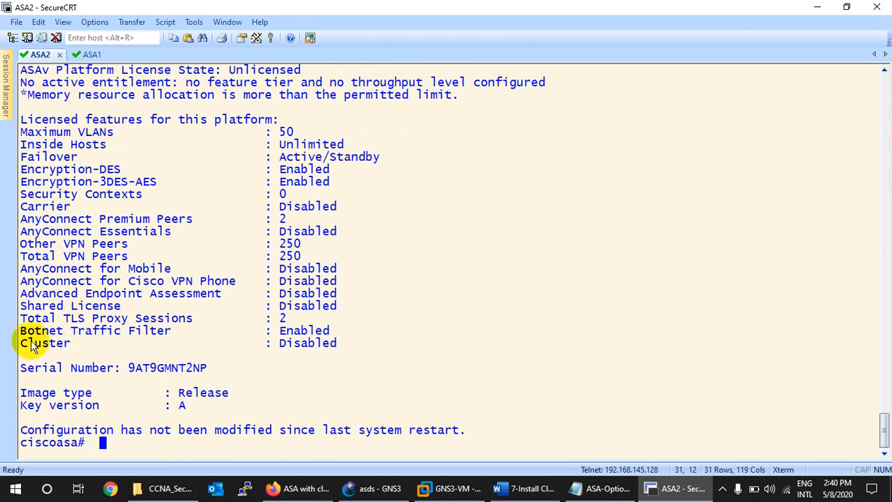
Compare the Cluster license of ASA2 with that of ASA1, highlighting the entry in each console, and return to ASA2
{"action": "left_click_drag", "start_coordinate": [23, 342], "coordinate": [317, 351]}
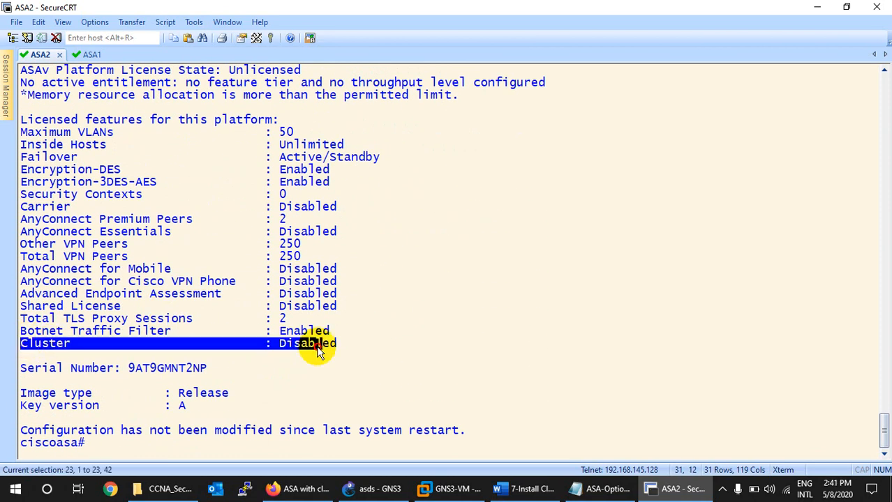
{"action": "left_click", "coordinate": [81, 54]}
{"action": "left_click_drag", "start_coordinate": [31, 388], "coordinate": [421, 381]}
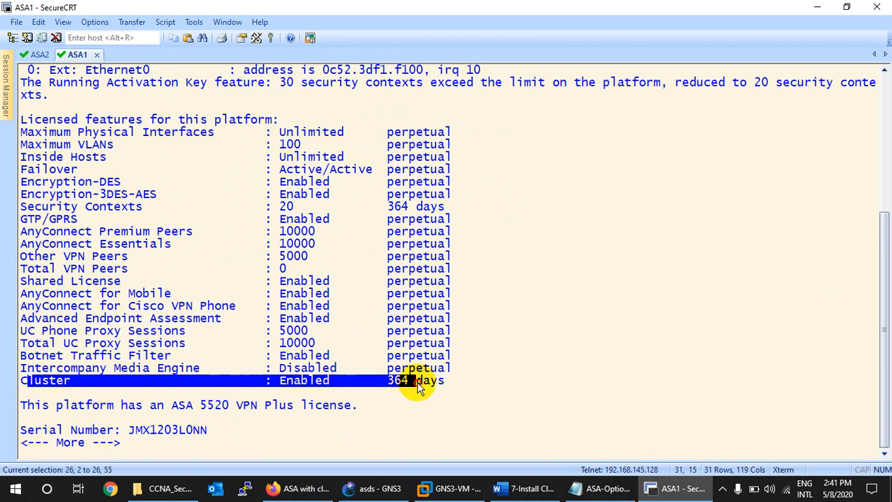
{"action": "left_click", "coordinate": [31, 54]}
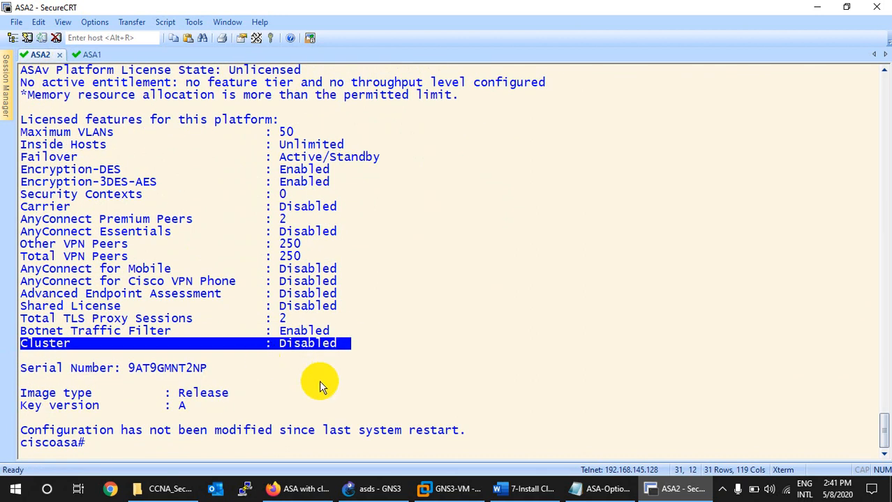
{"action": "left_click", "coordinate": [675, 488]}
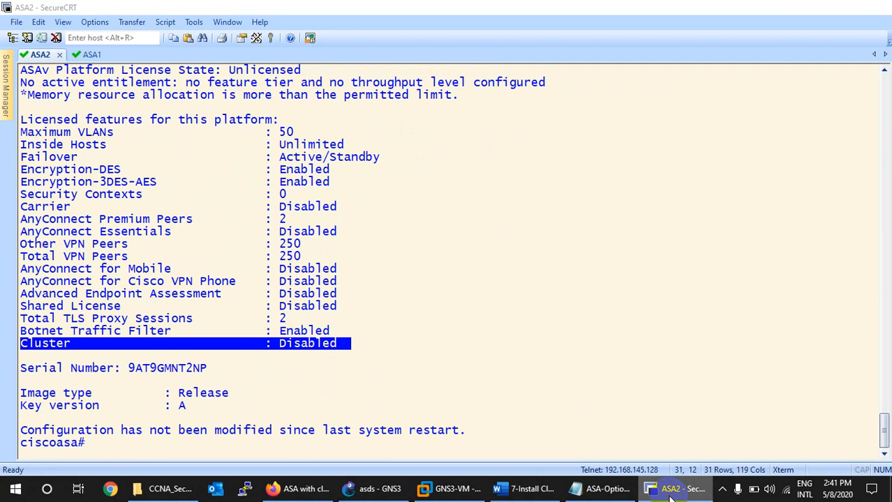